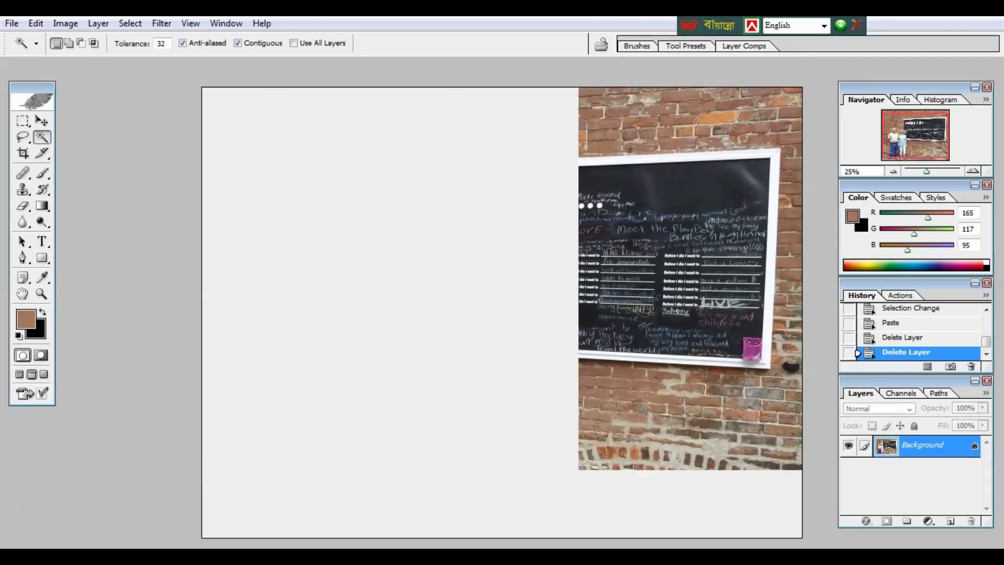
key(ctrl+plus)
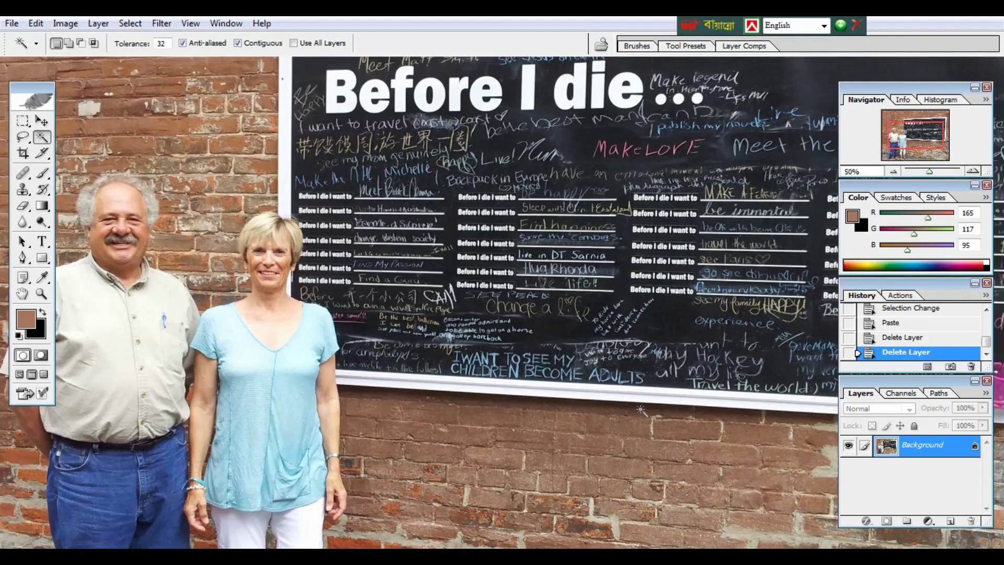
drag(652, 455, 570, 215)
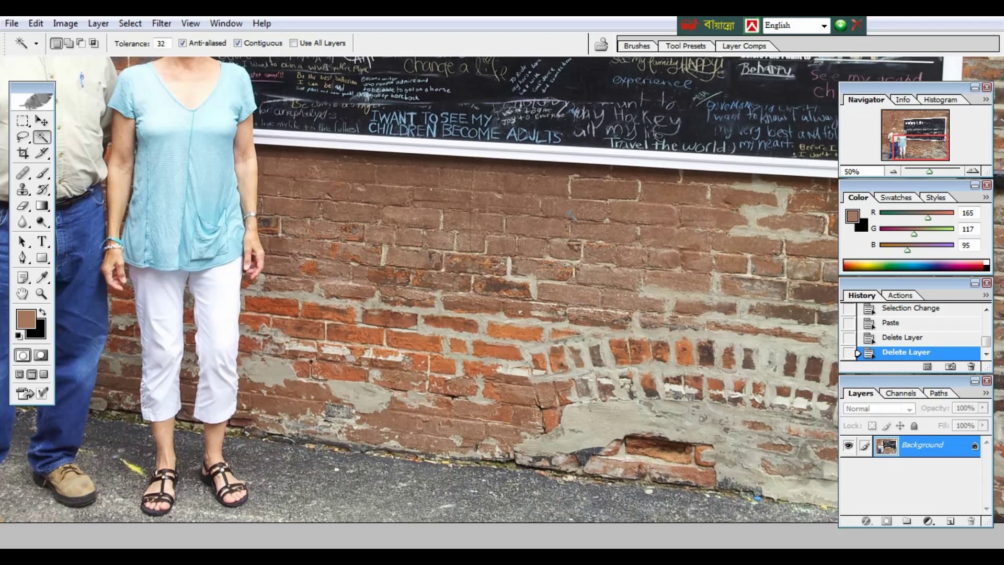
key(ctrl+minus)
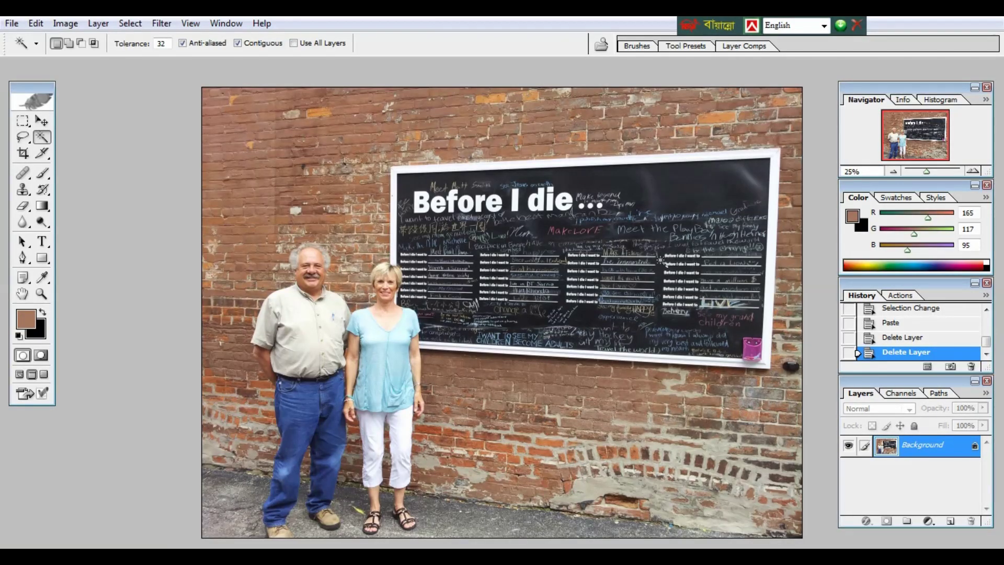
- Start a Pen path where the woman's left arm meets the chalkboard's lower edge and extend it to the board's lower outer corner
key(ctrl+plus)
key(ctrl+plus)
key(ctrl+plus)
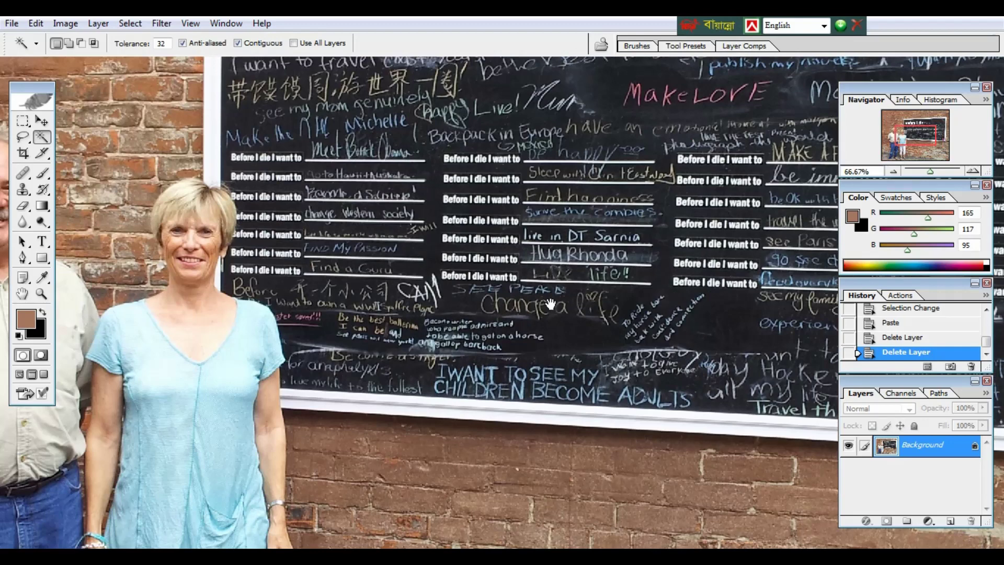
drag(551, 304, 467, 207)
key(p)
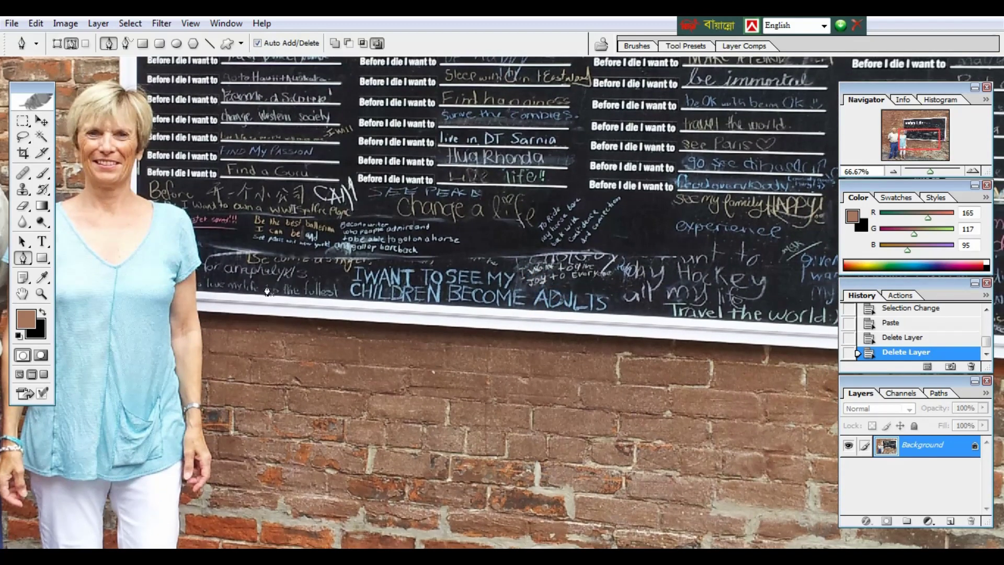
click(199, 316)
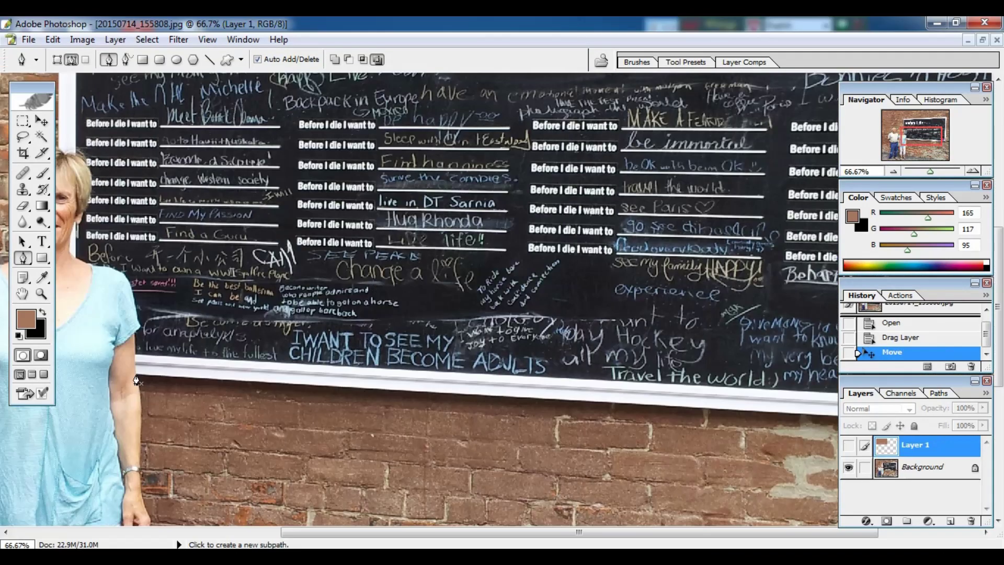
click(136, 378)
drag(451, 353, 413, 347)
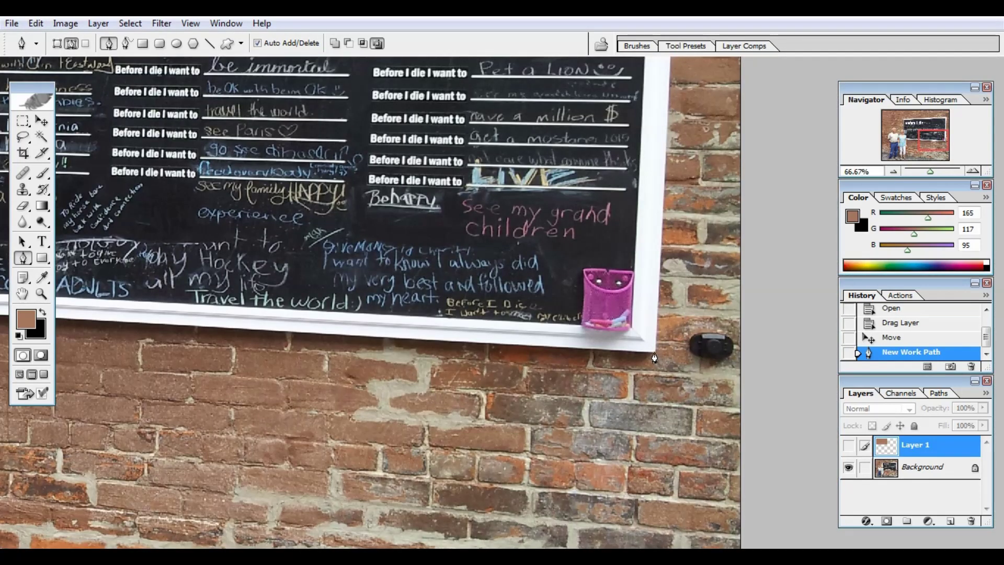
click(654, 357)
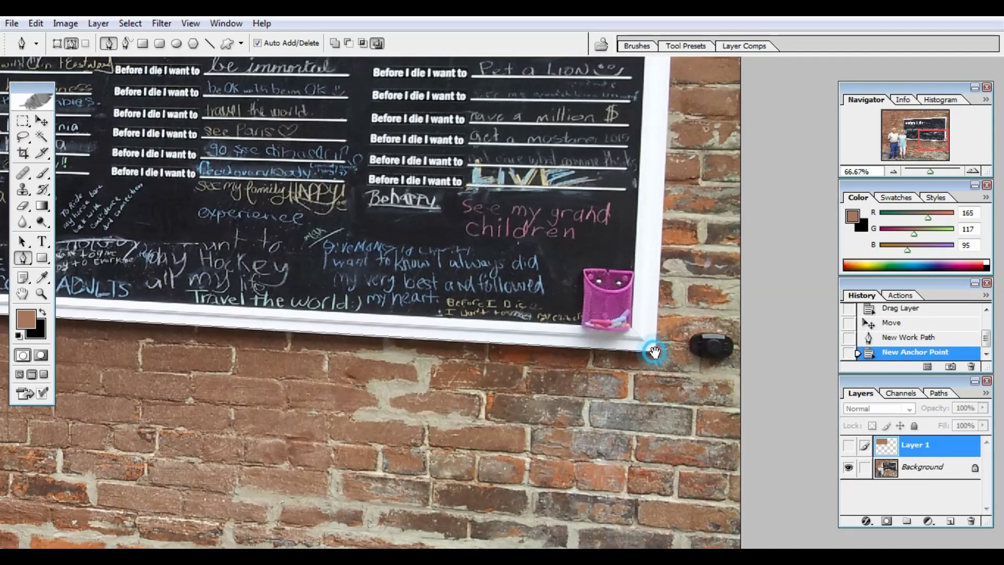
- Continue the path around the chalkboard frame's two upper corners and down its near side to the woman's hair
scroll(650, 352, up, 5)
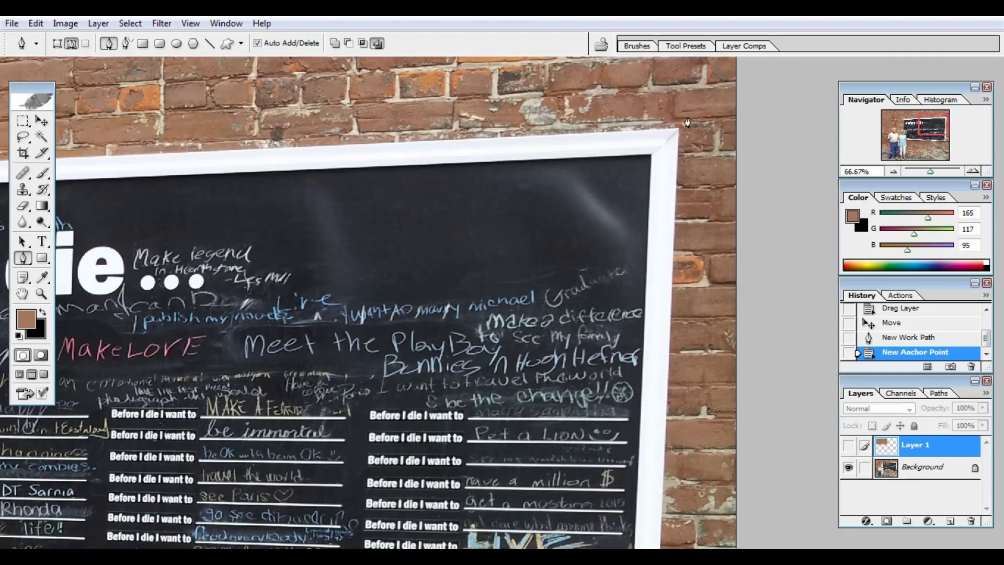
click(678, 135)
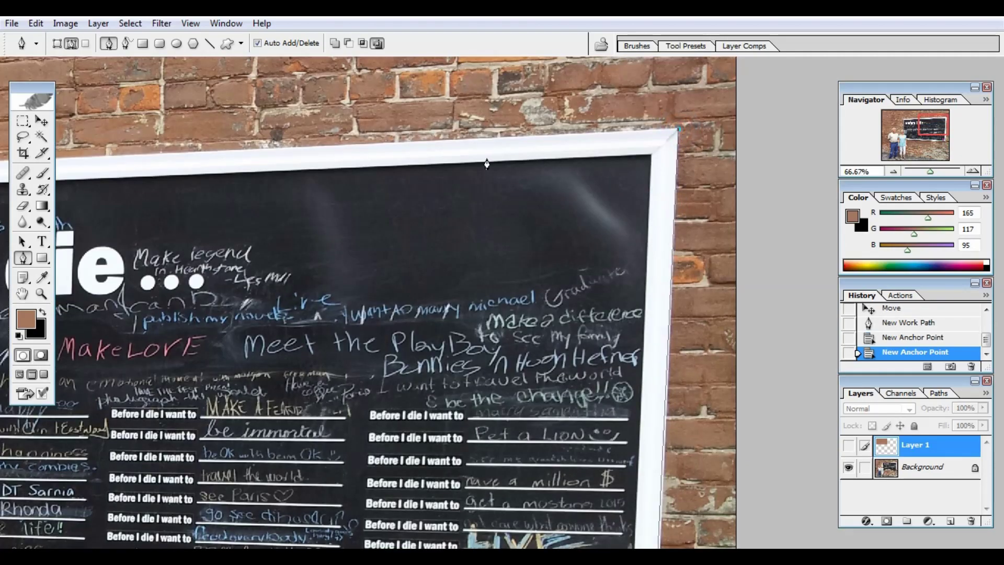
scroll(472, 303, down, 2)
scroll(305, 282, up, 2)
scroll(334, 293, up, 3)
click(354, 243)
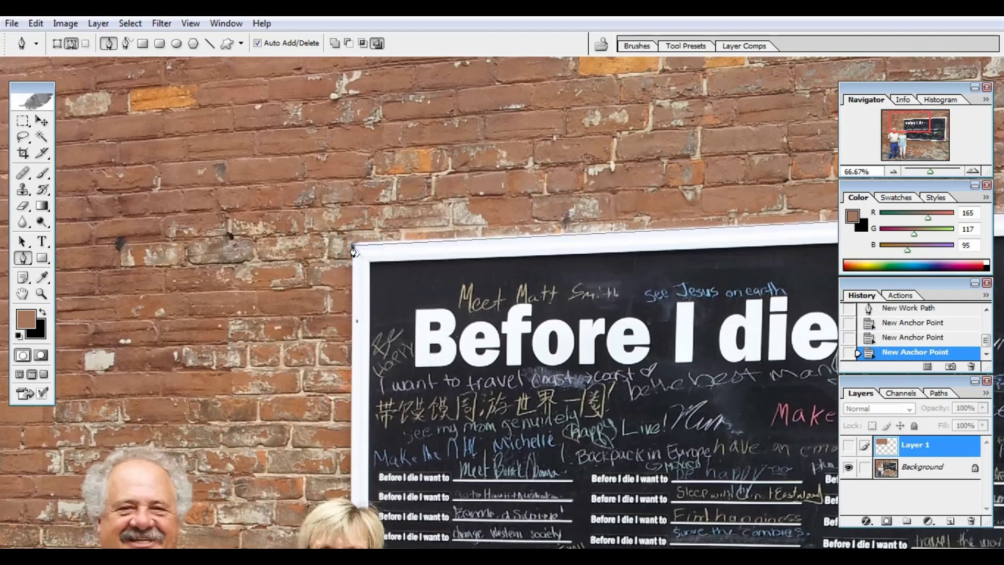
key(Up)
click(351, 501)
- Trace the outline of the woman's hair with curved anchor points down to her right ear
scroll(351, 501, up, 2)
drag(476, 545, 474, 188)
drag(235, 173, 203, 215)
drag(195, 285, 199, 309)
drag(214, 331, 225, 345)
drag(229, 363, 242, 361)
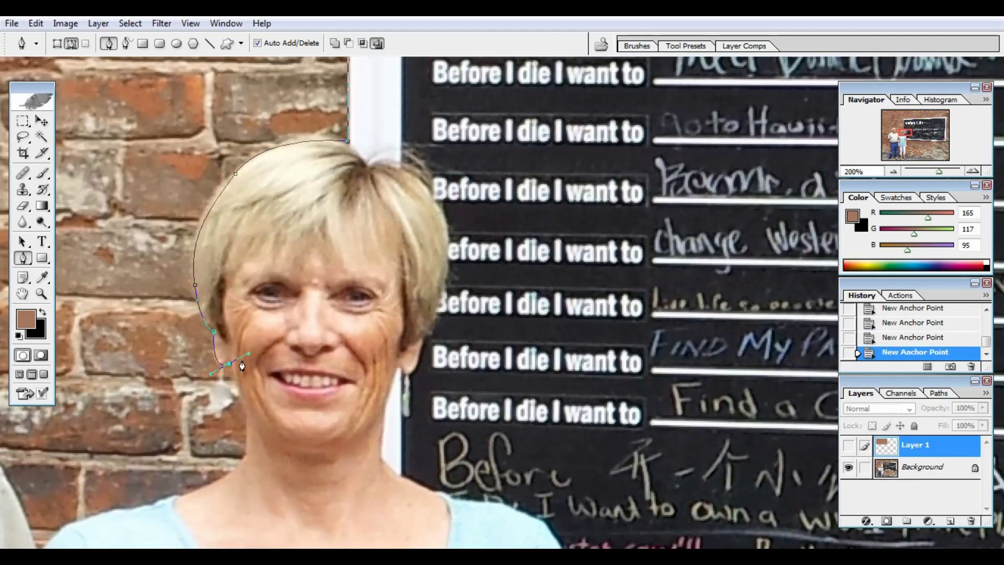
alt+click(229, 363)
- Continue the path along the woman's jaw, neck and right shoulder to where her sleeve meets the man's shirt
drag(248, 412, 249, 421)
drag(245, 456, 242, 467)
drag(165, 501, 96, 526)
alt+click(165, 500)
scroll(164, 502, down, 3)
drag(267, 370, 240, 383)
click(229, 401)
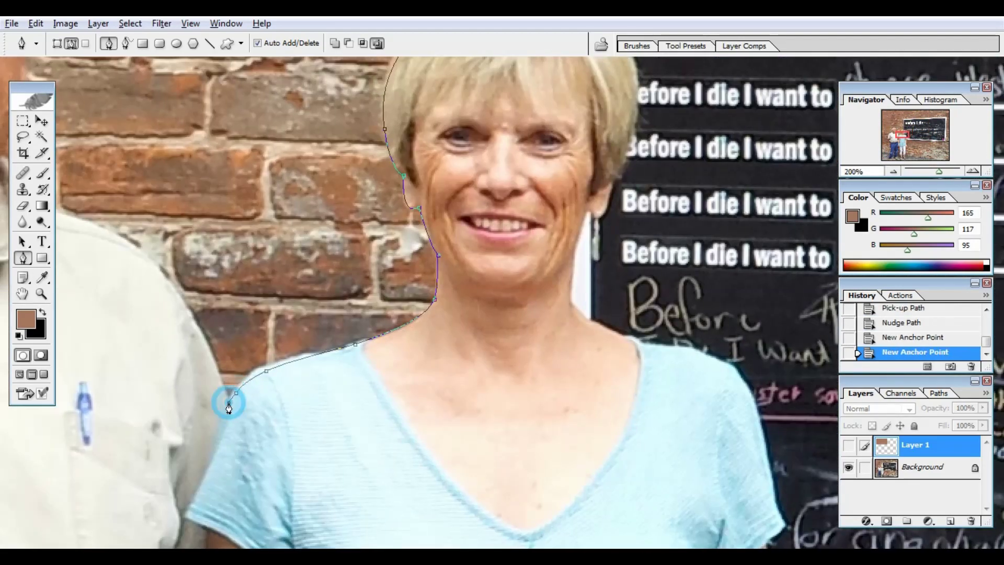
- Trace the man's left shoulder and shirt collar up to his neck
drag(183, 303, 165, 282)
scroll(165, 282, left, 4)
drag(281, 202, 150, 169)
alt+click(281, 202)
mouse_move(257, 156)
mouse_down()
mouse_move(244, 153)
mouse_move(379, 323)
mouse_up()
alt+click(257, 156)
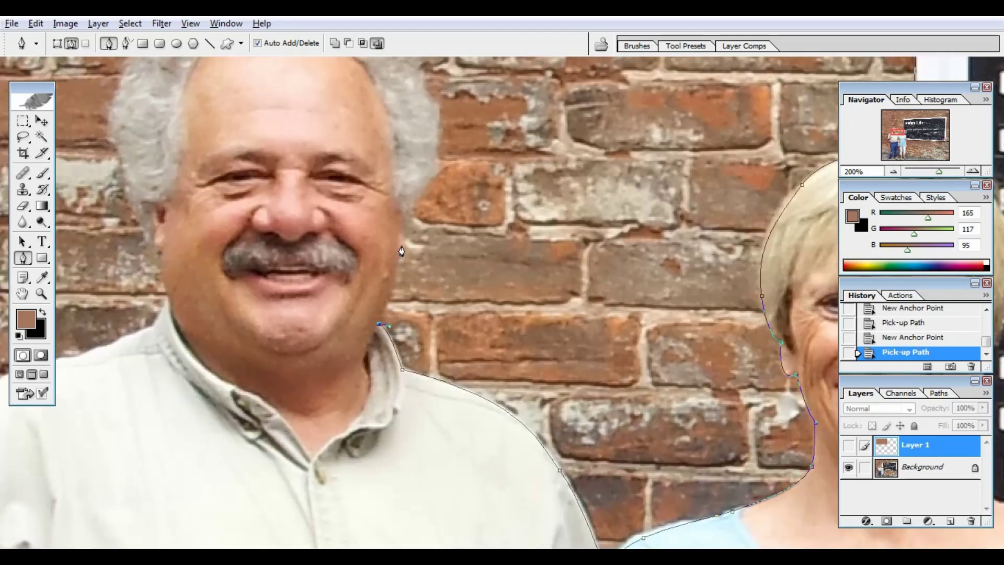
- Continue the path up the man's left cheek, ear and the side of his hair
drag(397, 254, 396, 223)
alt+click(396, 254)
scroll(397, 255, up, 3)
drag(407, 298, 434, 244)
drag(431, 176, 415, 145)
scroll(415, 145, up, 3)
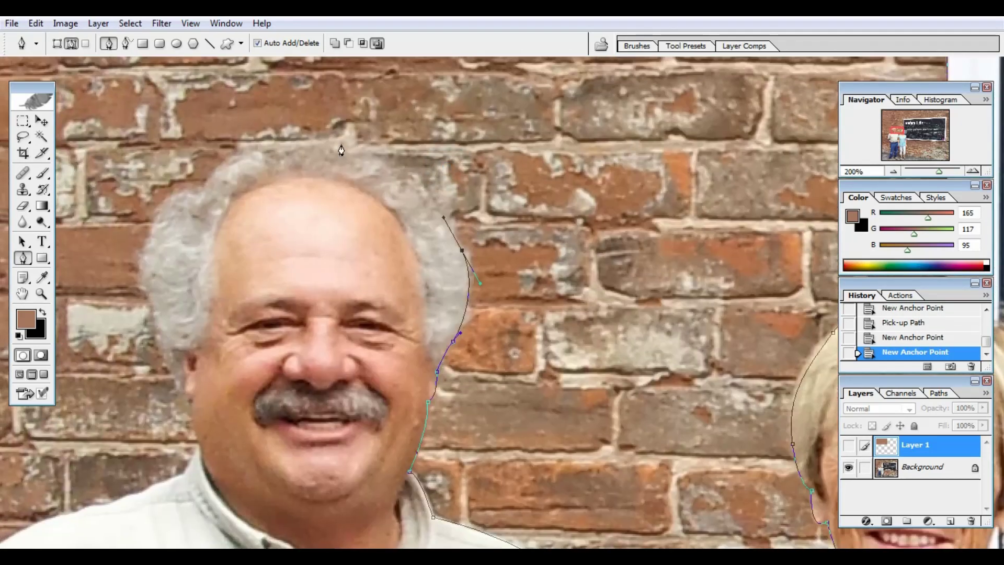
- Trace over the top of the man's hair and down past his right ear and jaw to the collar
drag(342, 145, 260, 132)
mouse_move(203, 190)
mouse_down()
mouse_move(193, 205)
mouse_move(252, 171)
mouse_up()
alt+click(247, 158)
drag(192, 214, 195, 260)
mouse_move(234, 365)
mouse_down()
mouse_move(260, 395)
mouse_move(261, 316)
mouse_up()
alt+click(233, 364)
drag(265, 342, 270, 356)
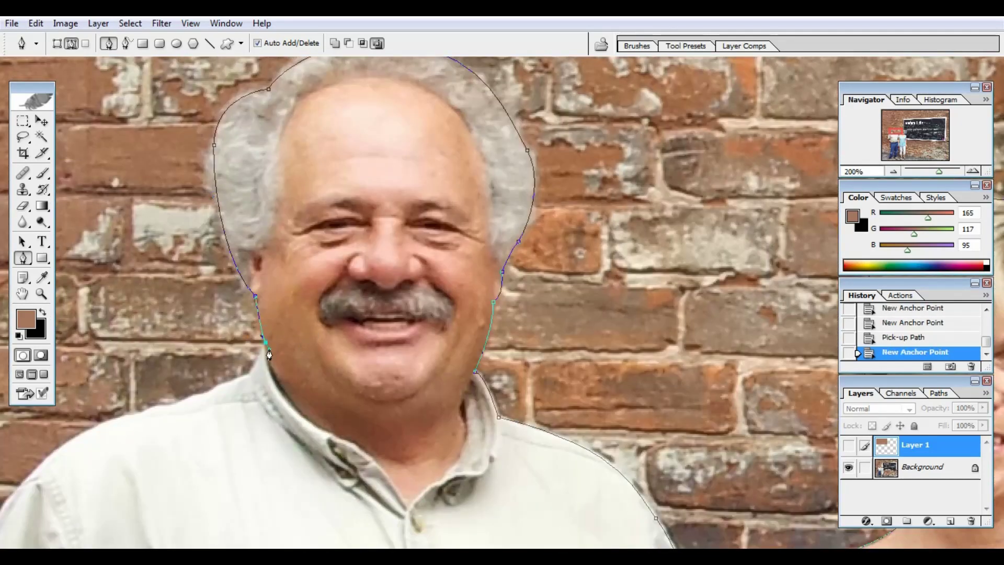
alt+click(265, 342)
- Continue the path along the man's right shoulder and around his shirt sleeve
drag(108, 427, 90, 441)
drag(149, 523, 430, 269)
drag(282, 271, 264, 339)
mouse_move(236, 434)
mouse_down()
mouse_move(282, 324)
mouse_move(263, 396)
mouse_up()
click(226, 474)
click(248, 484)
- Trace the man's right elbow and forearm down to where it meets his jeans
drag(250, 509, 332, 371)
drag(345, 440, 363, 464)
drag(439, 524, 329, 363)
click(355, 449)
click(399, 500)
- Trace the outer edge of the man's right jeans leg from the hip down to the knee
drag(478, 497, 499, 131)
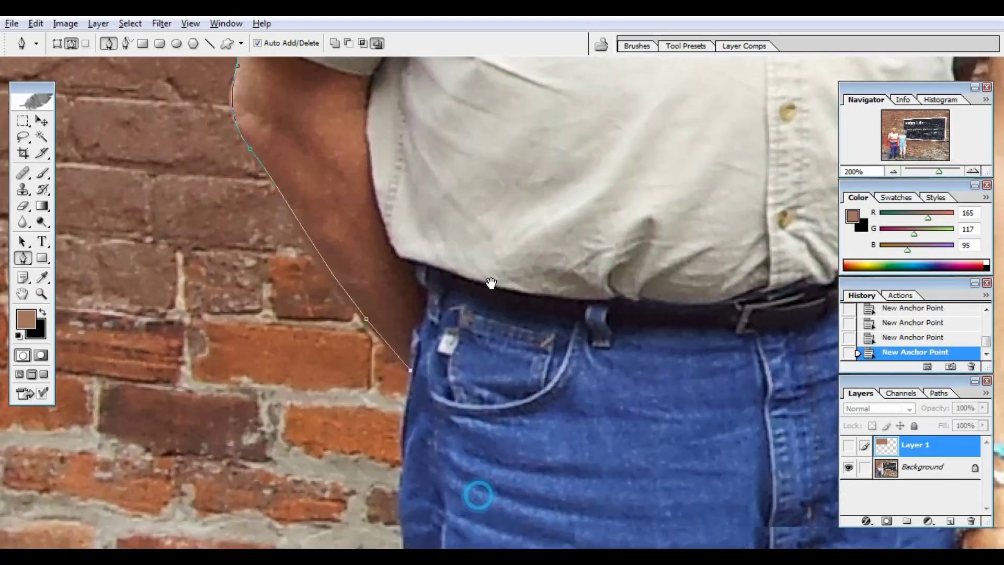
drag(414, 252, 414, 299)
mouse_move(434, 443)
mouse_down()
mouse_move(444, 460)
mouse_move(382, 99)
mouse_up()
click(394, 434)
drag(389, 460, 466, 196)
drag(426, 285, 425, 336)
click(444, 325)
- Continue the path down the outer edge of the man's lower right jeans leg to the cuff
mouse_move(406, 444)
mouse_down()
mouse_move(465, 193)
mouse_move(362, 290)
mouse_up()
click(441, 346)
click(367, 325)
click(365, 359)
drag(374, 410, 390, 433)
drag(392, 471, 408, 342)
- Carry the path around the man's right shoe, passing below the photo's edge, and back up to the inner cuff
drag(413, 365, 459, 448)
alt+click(412, 364)
drag(427, 414, 430, 432)
click(562, 428)
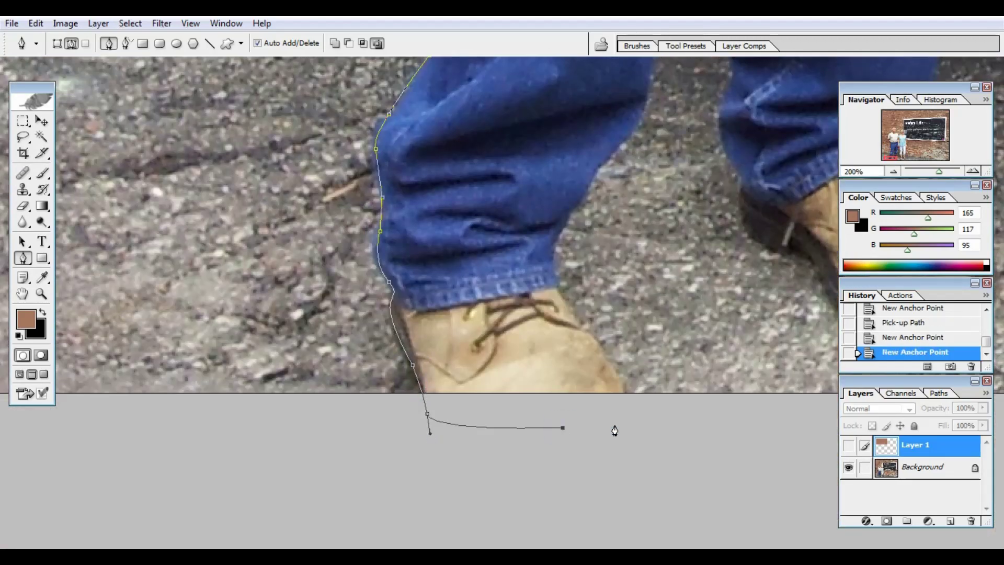
drag(555, 277, 552, 266)
- Trace the inner edge of the man's right jeans leg up to the gap between his legs
drag(570, 213, 595, 177)
drag(596, 176, 557, 356)
mouse_move(598, 262)
mouse_down()
mouse_move(605, 209)
mouse_move(562, 446)
mouse_up()
drag(584, 300, 584, 256)
mouse_move(601, 167)
mouse_down()
mouse_move(614, 136)
mouse_move(575, 414)
mouse_up()
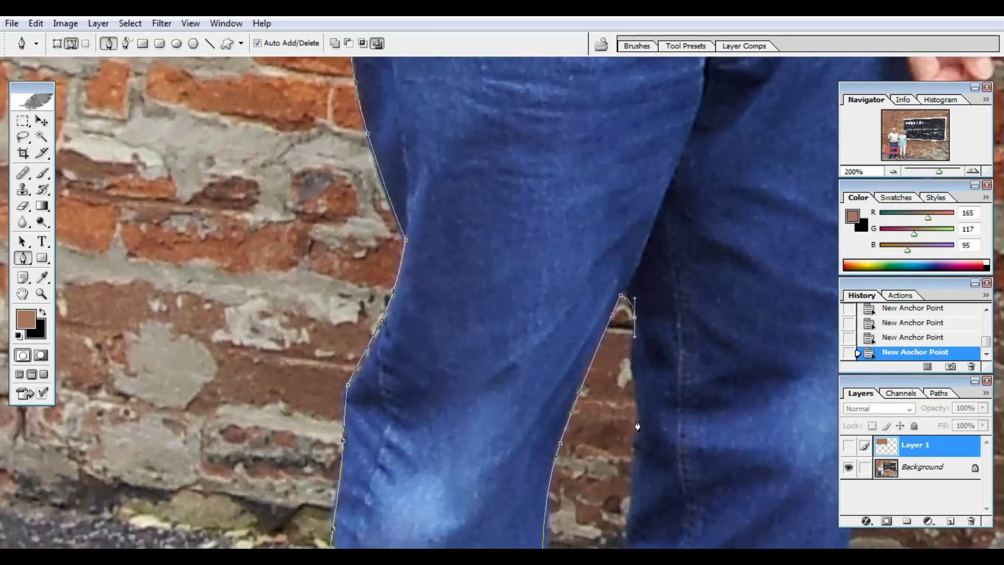
- Trace the inner edge of the man's left jeans leg down to the cuff
click(606, 492)
drag(607, 492, 596, 324)
drag(573, 352, 561, 362)
drag(570, 466, 590, 497)
drag(572, 445, 538, 323)
alt+click(534, 344)
click(543, 362)
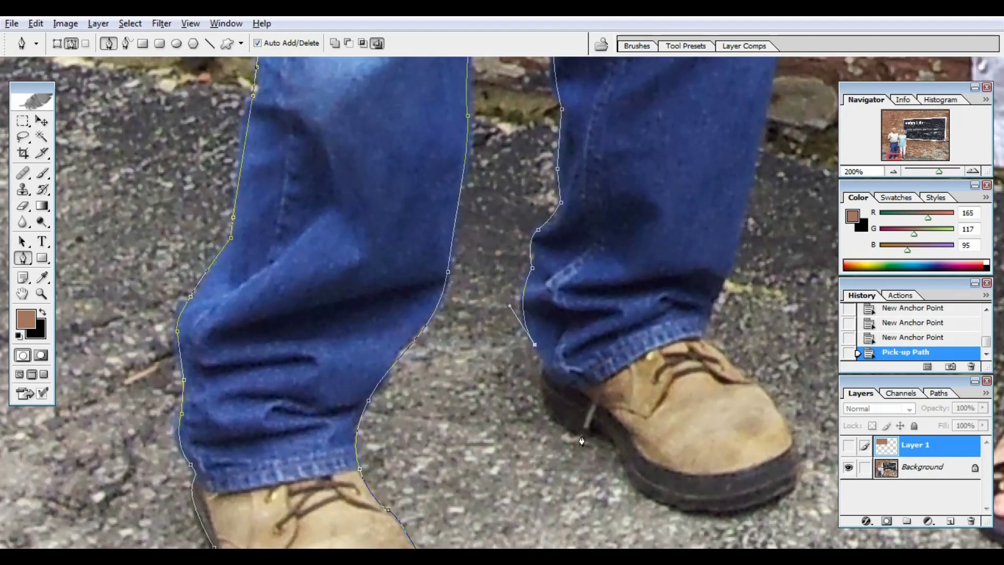
- Trace around the sole, toe and upper of the man's left shoe
mouse_move(588, 436)
mouse_down()
mouse_move(657, 464)
mouse_move(636, 485)
mouse_up()
alt+click(588, 436)
drag(701, 466, 550, 329)
mouse_move(599, 368)
mouse_down()
mouse_move(643, 345)
mouse_move(633, 379)
mouse_up()
alt+click(588, 402)
mouse_move(630, 341)
mouse_down()
mouse_move(616, 291)
mouse_move(567, 257)
mouse_up()
drag(550, 296, 488, 484)
- Continue the path up the outer edge of the man's left jeans leg to the thigh
drag(529, 233, 529, 192)
drag(583, 175, 532, 288)
alt+click(477, 339)
drag(528, 236, 473, 428)
click(490, 253)
drag(527, 144, 526, 107)
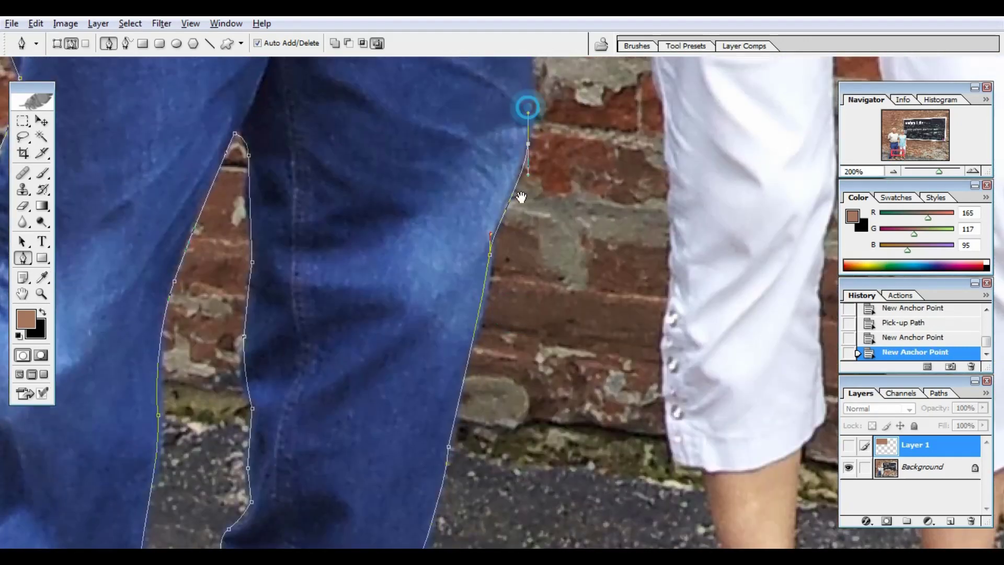
drag(519, 197, 497, 454)
- Trace the woman's right fingers and the upper outer edge of her right trouser leg
drag(569, 210, 581, 205)
drag(584, 175, 581, 162)
drag(576, 103, 568, 84)
drag(634, 342, 640, 372)
drag(646, 481, 578, 366)
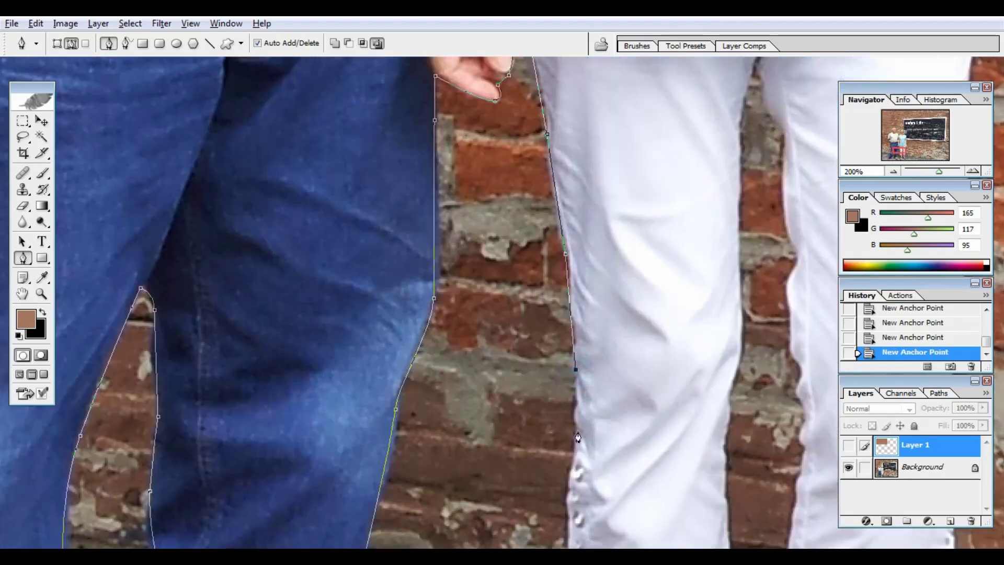
- Continue the path down the woman's right trouser leg, around the hem and onto her ankle
drag(576, 468, 574, 487)
drag(586, 496, 564, 283)
mouse_move(562, 394)
mouse_down()
mouse_move(574, 414)
mouse_move(542, 282)
mouse_up()
alt+click(562, 395)
click(591, 406)
drag(564, 378, 564, 437)
- Trace around the woman's right sandal and back up to the inner ankle
mouse_move(547, 488)
mouse_down()
mouse_move(541, 501)
mouse_move(553, 302)
mouse_up()
drag(535, 451, 581, 472)
drag(645, 413, 654, 390)
click(655, 340)
drag(661, 305, 661, 285)
drag(654, 265, 651, 211)
drag(660, 177, 629, 354)
- Trace the inner side of the woman's right calf and trouser leg up to the gap between her legs
drag(614, 361, 614, 343)
click(621, 238)
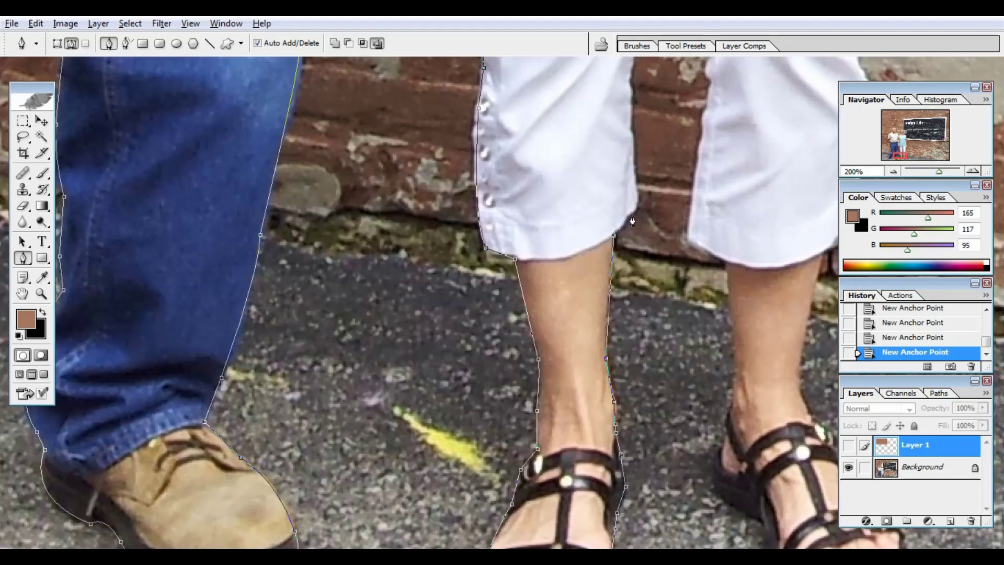
drag(598, 169, 602, 157)
drag(600, 157, 566, 289)
drag(576, 237, 578, 220)
drag(572, 117, 540, 309)
drag(558, 167, 576, 167)
alt+click(557, 167)
- Trace the inner edge of the woman's left trouser leg down past the hem to her ankle
drag(582, 236, 595, 247)
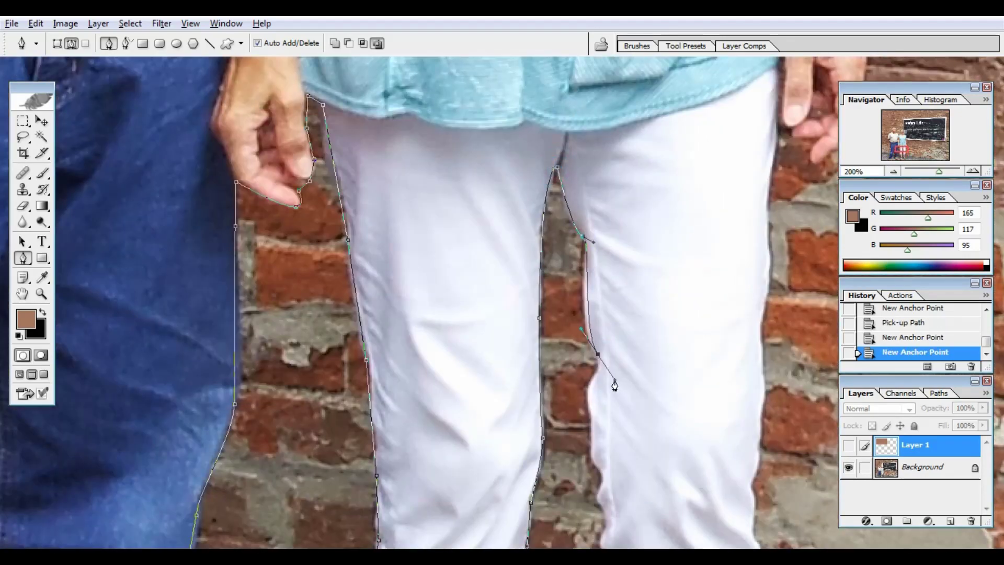
drag(602, 445, 607, 314)
click(564, 402)
click(599, 426)
drag(601, 506, 594, 354)
click(590, 434)
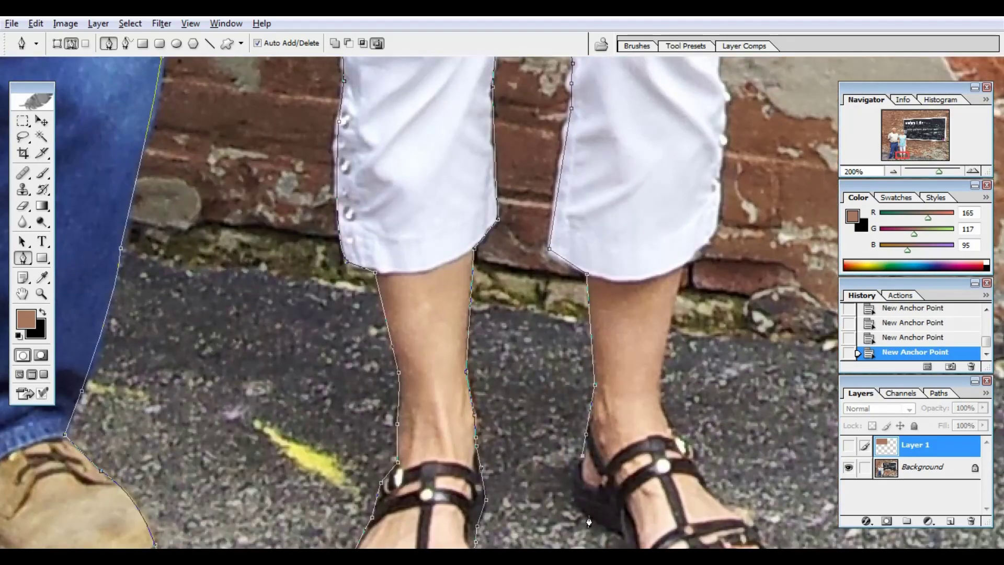
- Trace around the woman's left sandal from the heel past the toes to the outer ankle
drag(589, 520, 550, 360)
drag(554, 356, 581, 370)
drag(598, 411, 606, 438)
drag(704, 451, 734, 426)
drag(729, 386, 717, 347)
click(668, 315)
- Continue the path up the woman's left calf, around the hem and along the outer edge of her left trouser leg
mouse_move(630, 256)
mouse_down()
mouse_move(597, 391)
mouse_move(600, 354)
mouse_up()
click(593, 340)
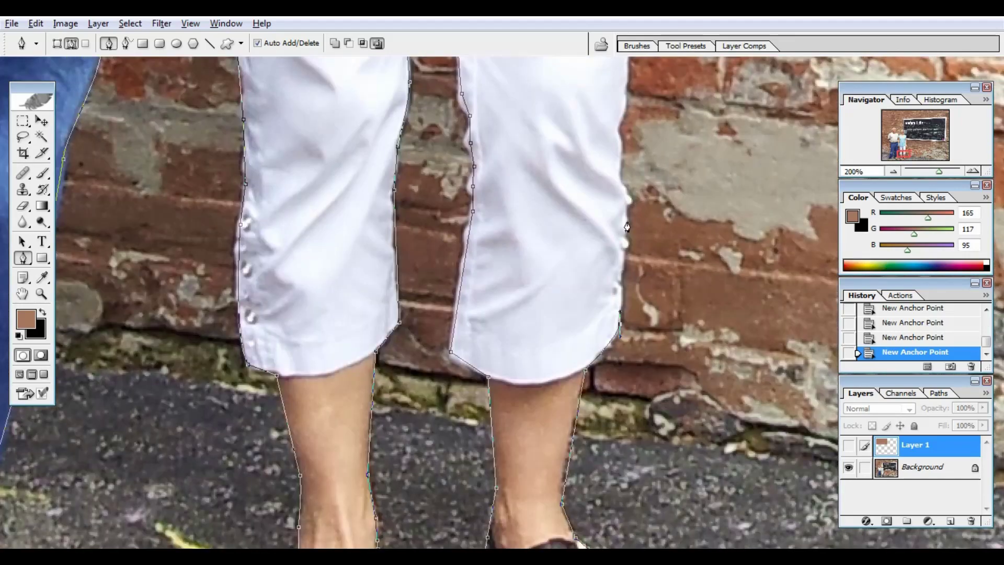
click(592, 295)
mouse_move(620, 235)
mouse_down()
mouse_move(594, 439)
mouse_move(595, 206)
mouse_up()
drag(596, 68, 578, 223)
click(588, 146)
- Trace the woman's left hand, wrist and forearm, and close the path at its starting point on the chalkboard's lower edge
drag(625, 159, 687, 131)
drag(679, 83, 672, 244)
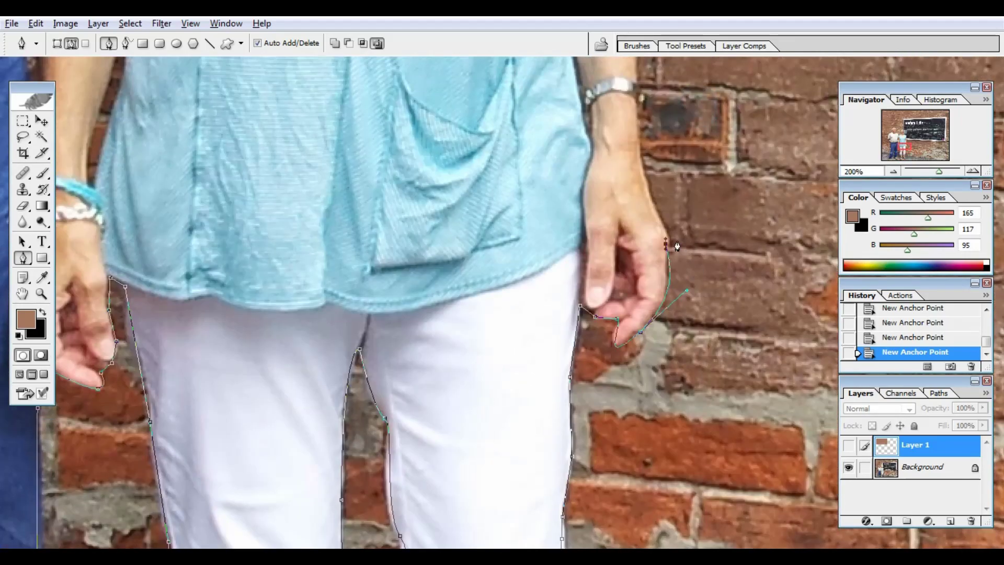
drag(645, 182, 643, 166)
drag(640, 132, 630, 333)
click(629, 264)
drag(628, 209, 615, 375)
click(602, 169)
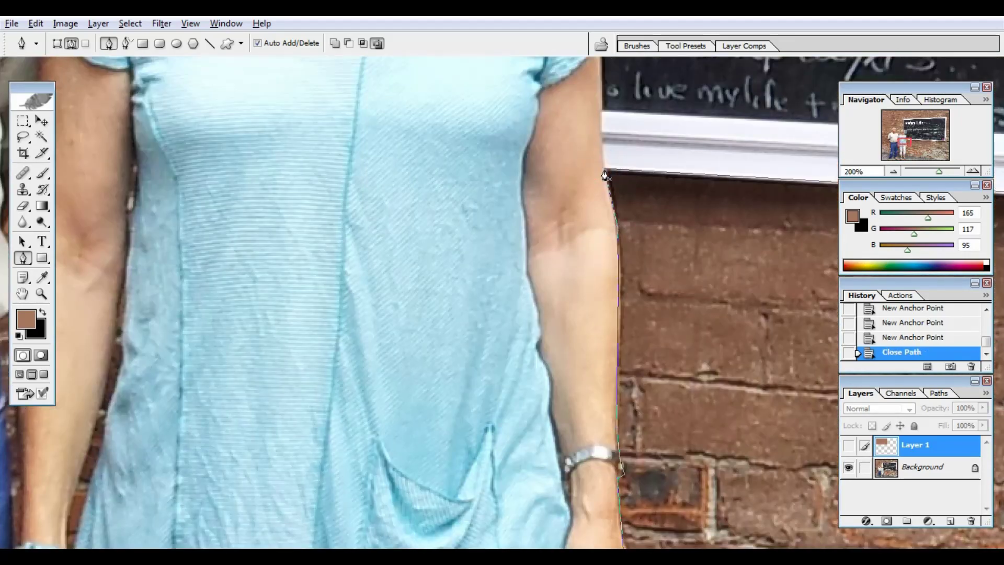
- Convert the closed path around the couple and the chalkboard into a selection
key(ctrl+minus)
key(ctrl+minus)
key(ctrl+minus)
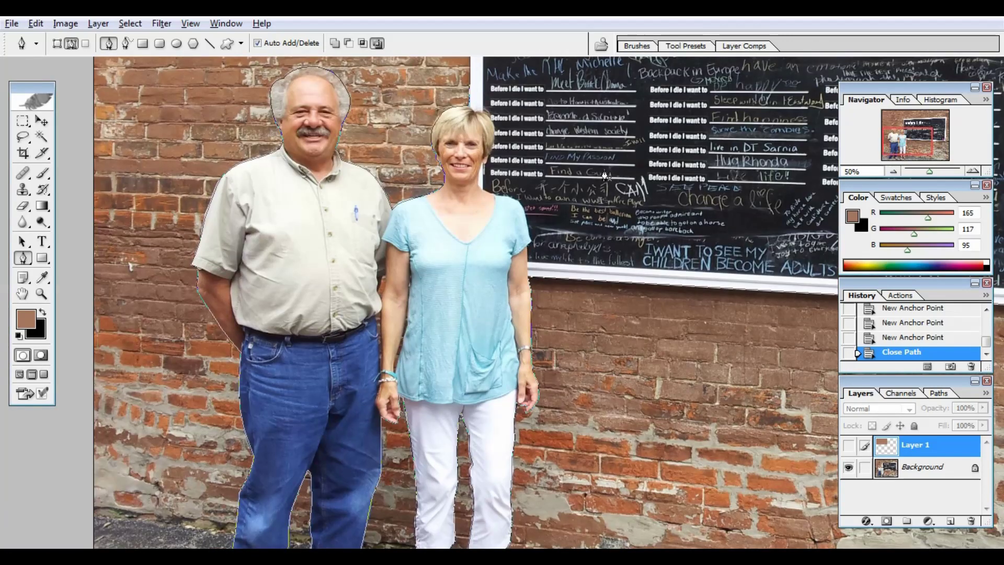
key(ctrl+Return)
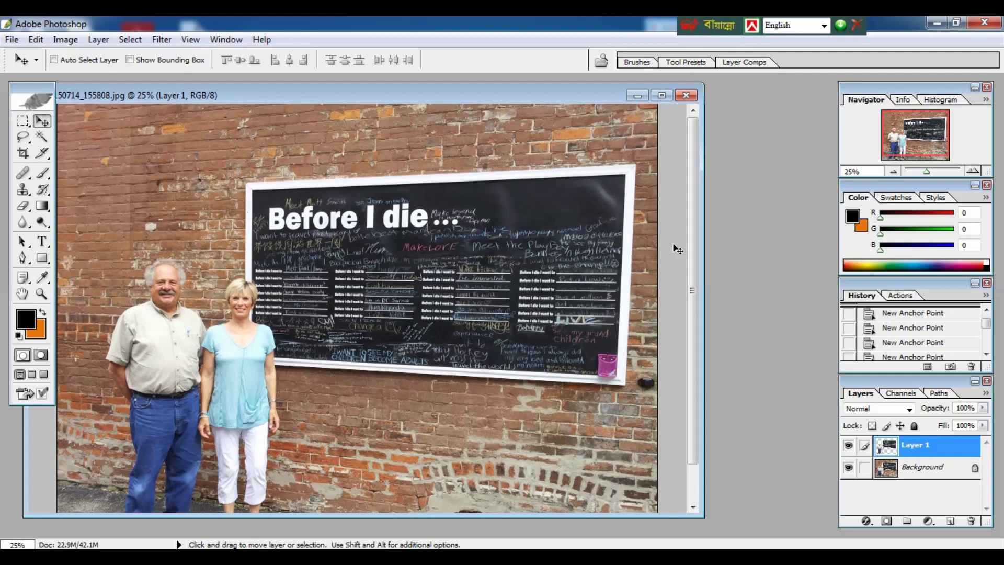
- Create a new blank document 1920 pixels wide and 1080 pixels high
key(ctrl+n)
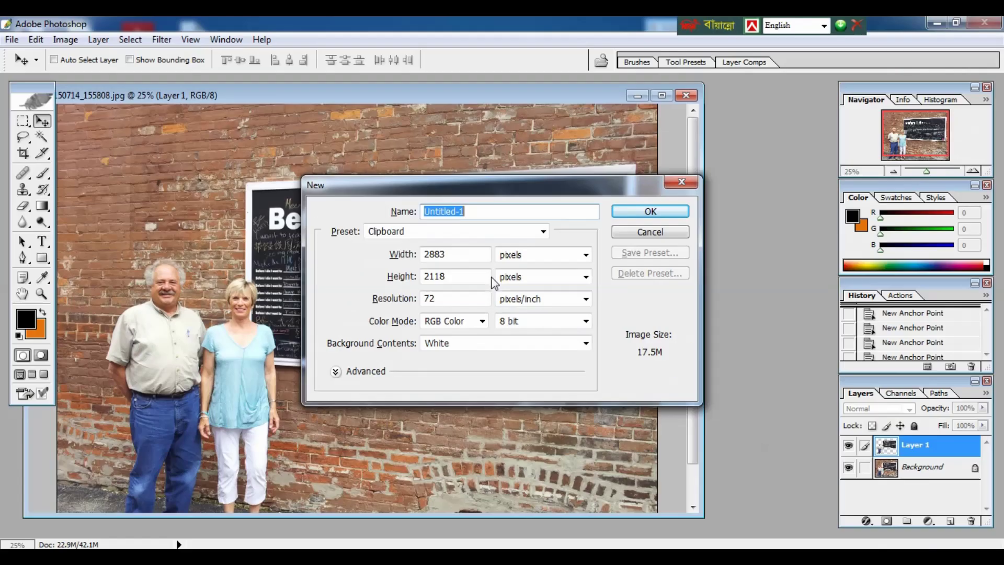
double_click(451, 255)
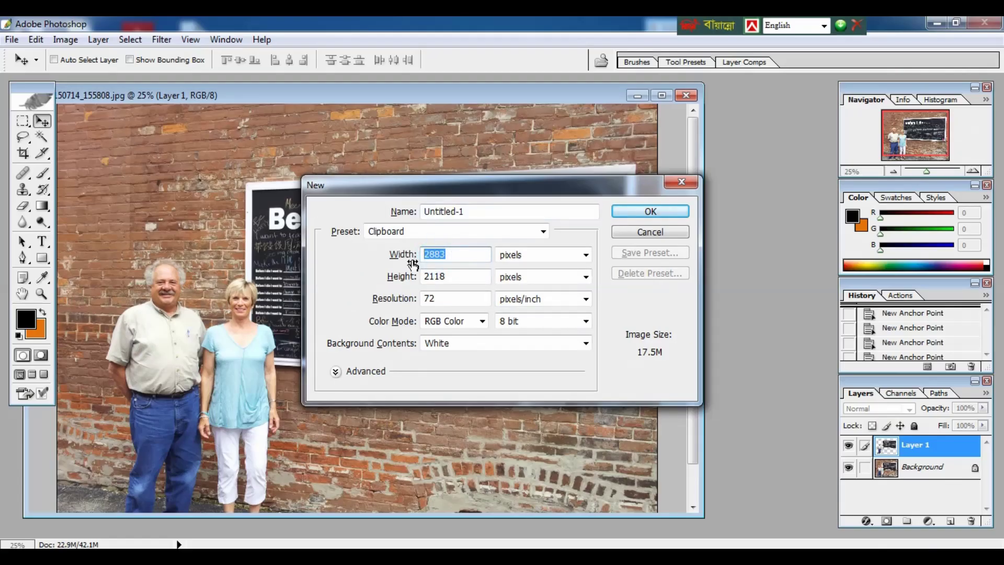
text(1920)
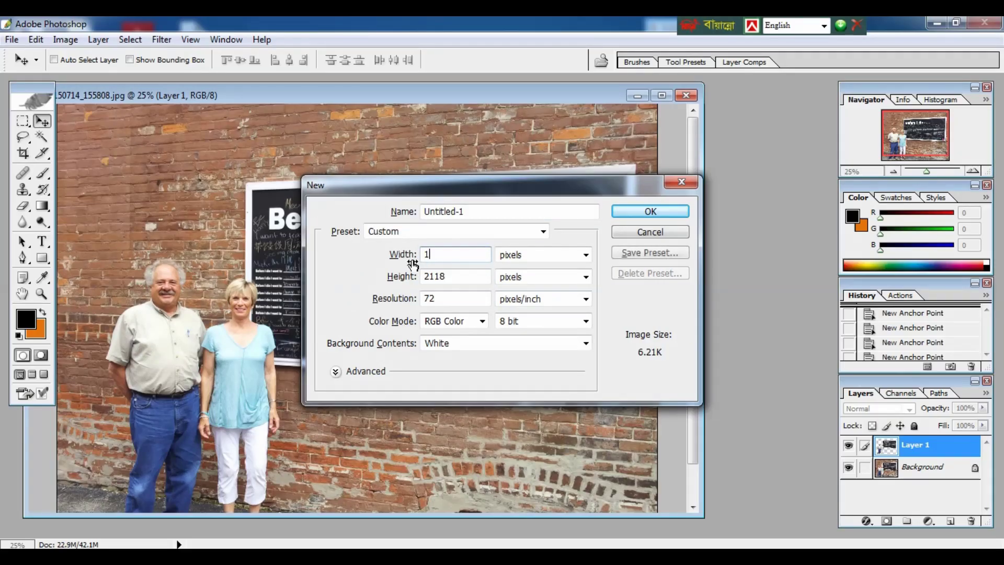
double_click(442, 277)
text(1080)
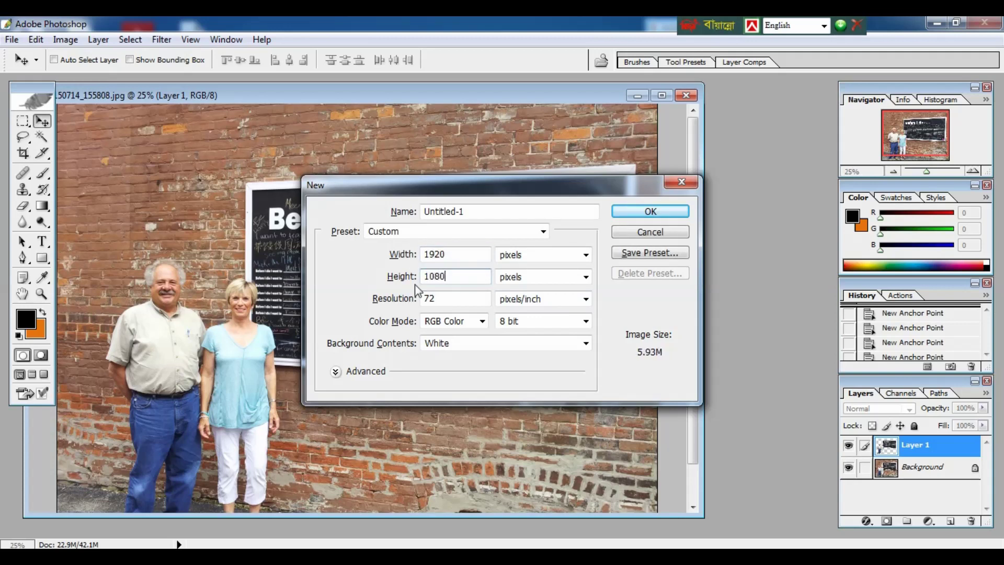
click(648, 211)
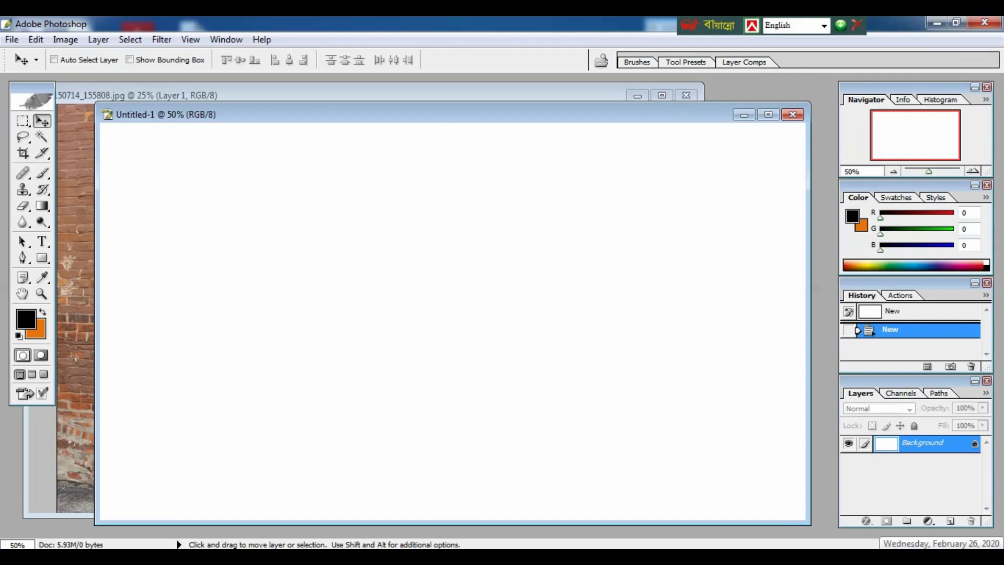
- On a new layer, outline a small rectangular selection near the canvas's upper-left corner with a 1.5 px black inside stroke, and deselect
click(950, 522)
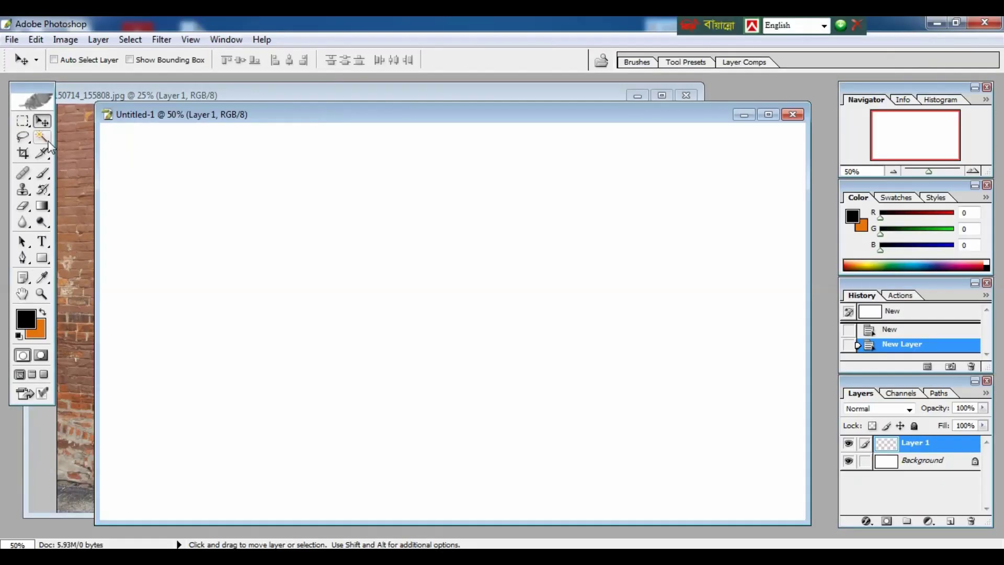
key(m)
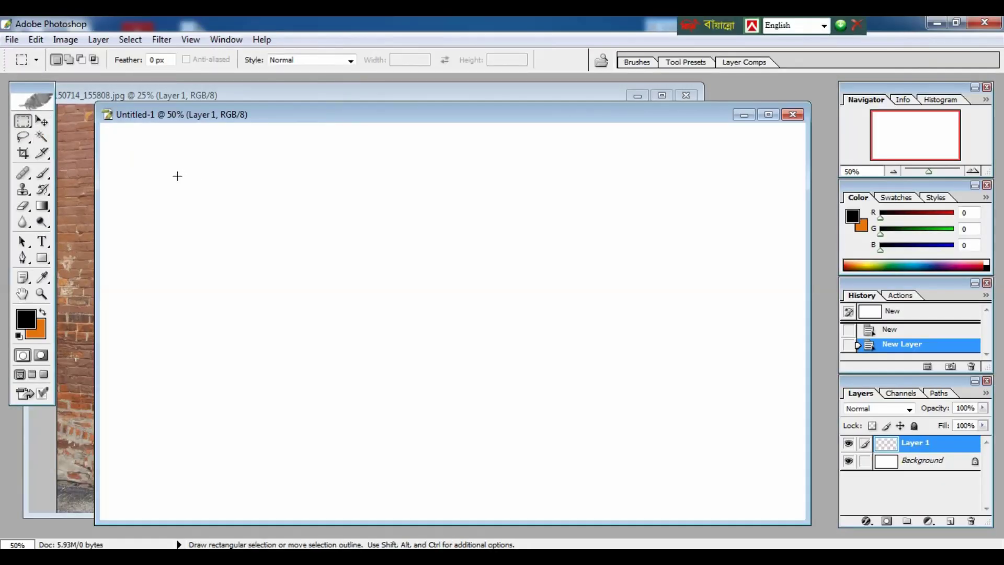
drag(164, 169, 216, 191)
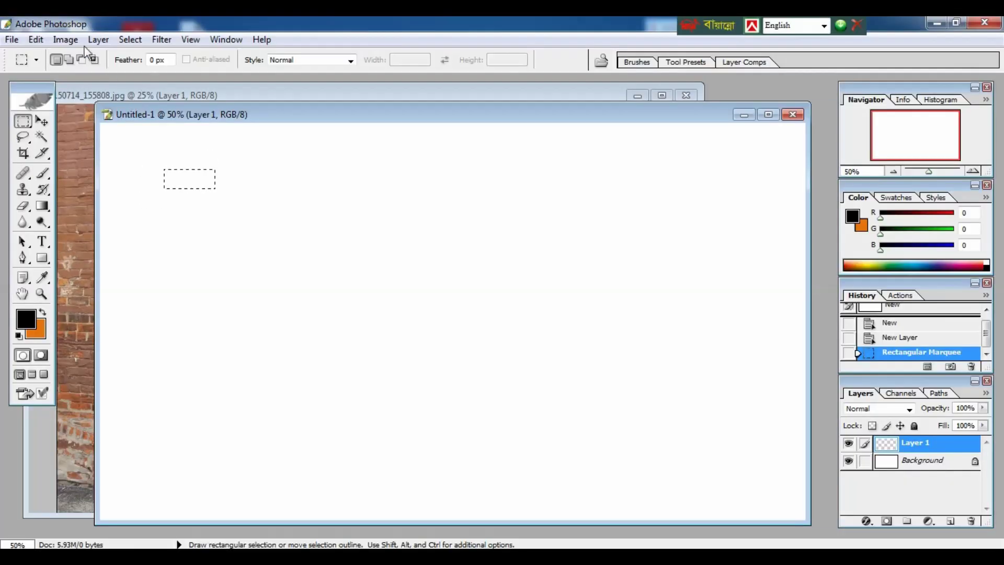
click(37, 41)
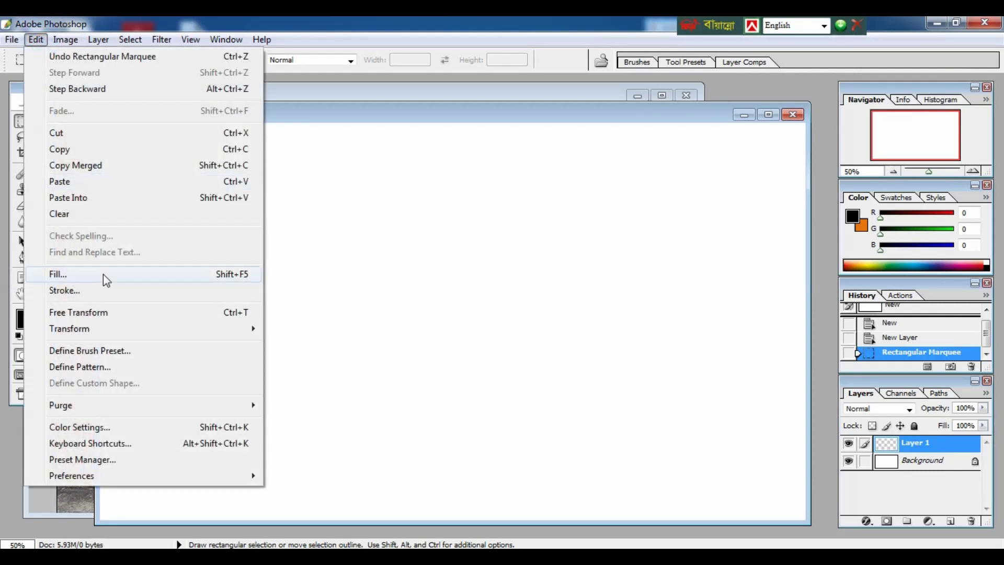
click(64, 290)
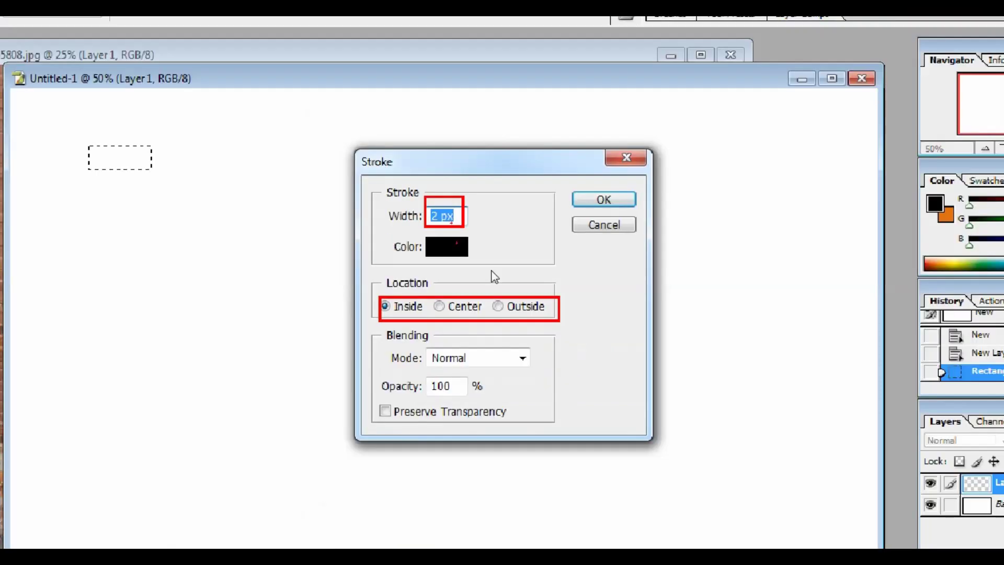
text(1.5)
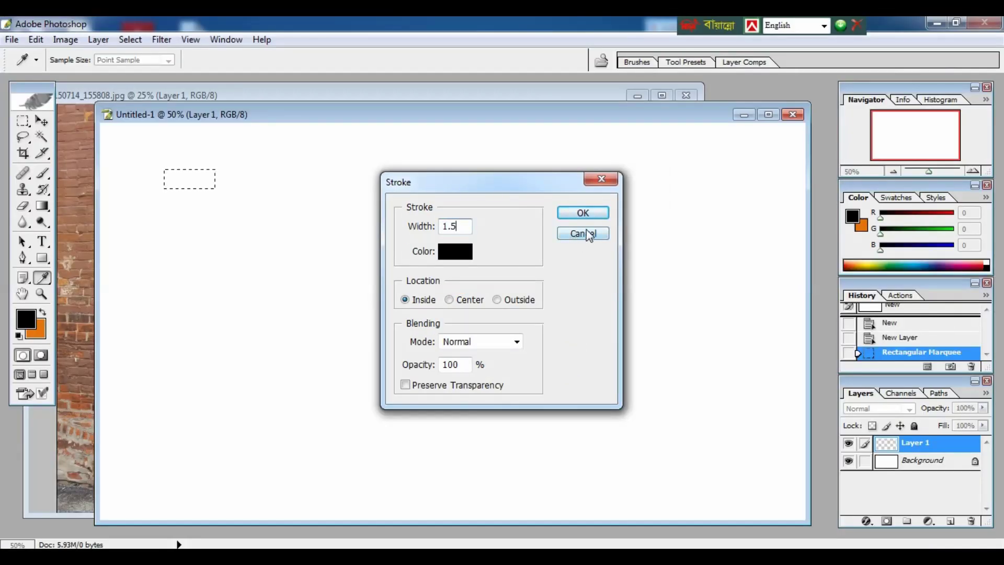
click(593, 215)
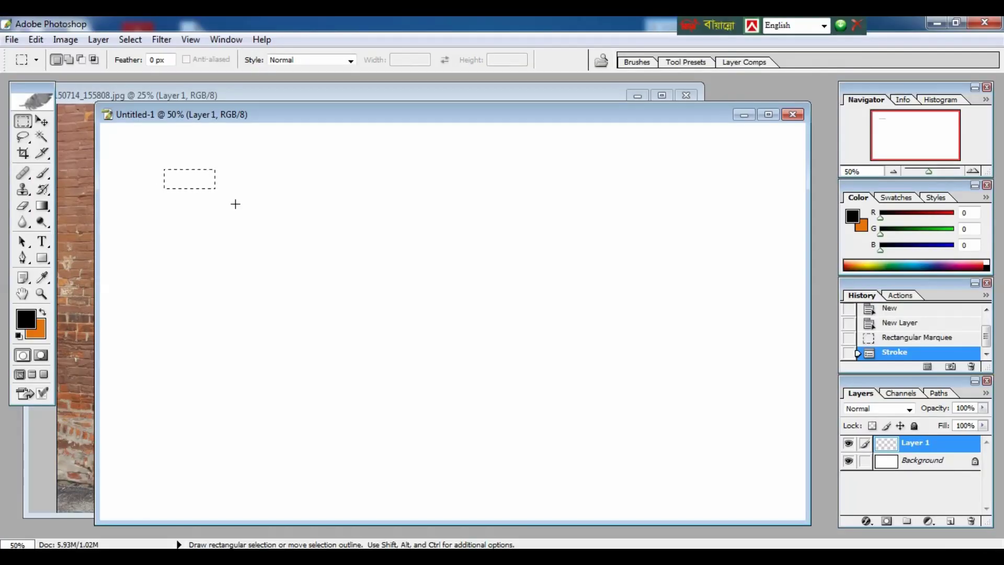
key(ctrl+d)
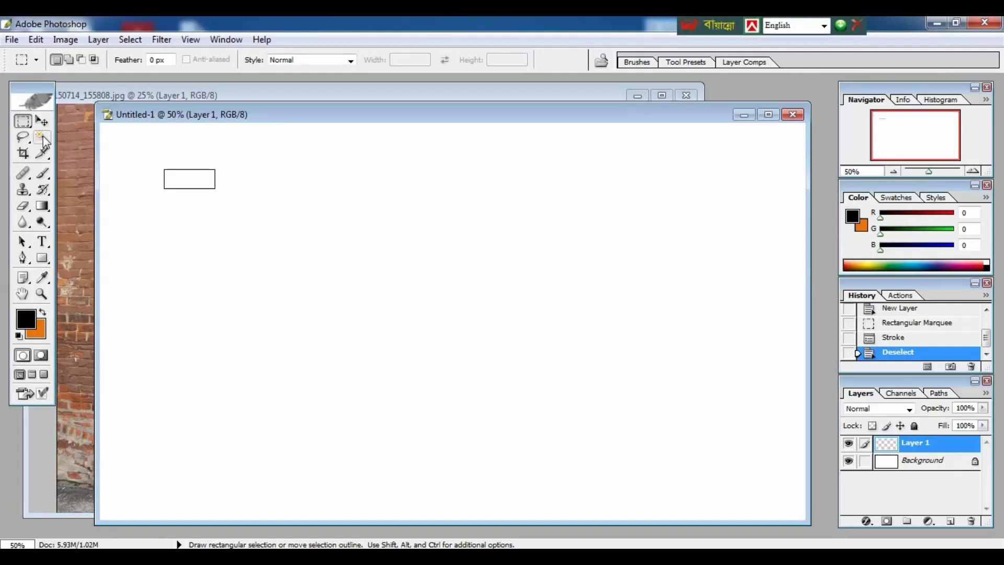
- Fill the inside of the outlined rectangle with background colour BC671B using a Magic Wand selection, and deselect
click(42, 138)
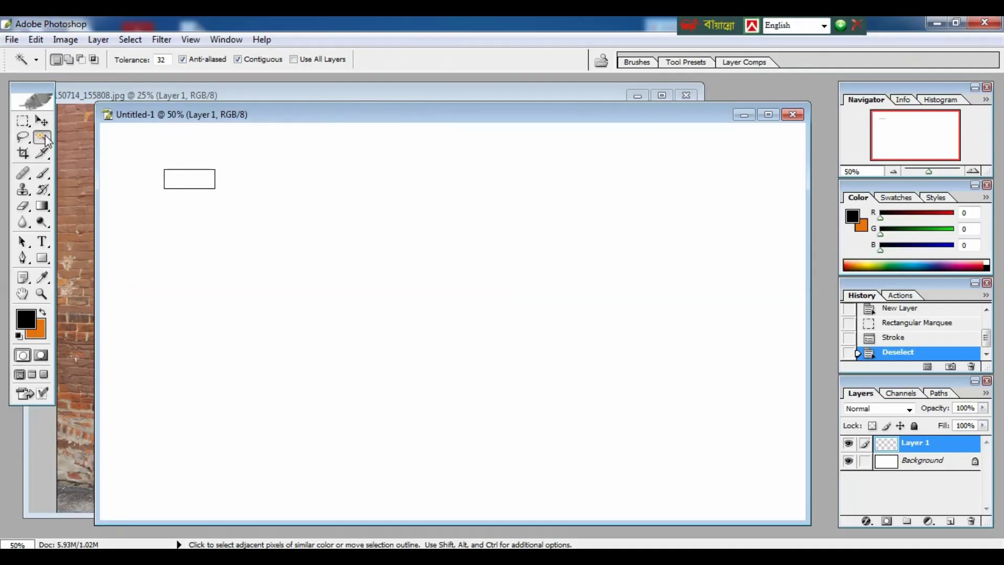
click(189, 179)
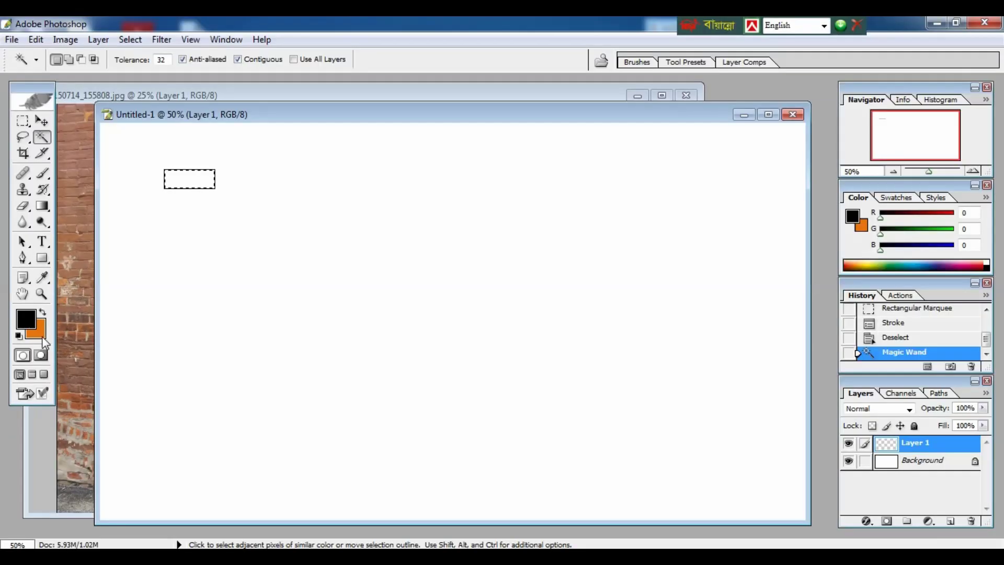
click(118, 335)
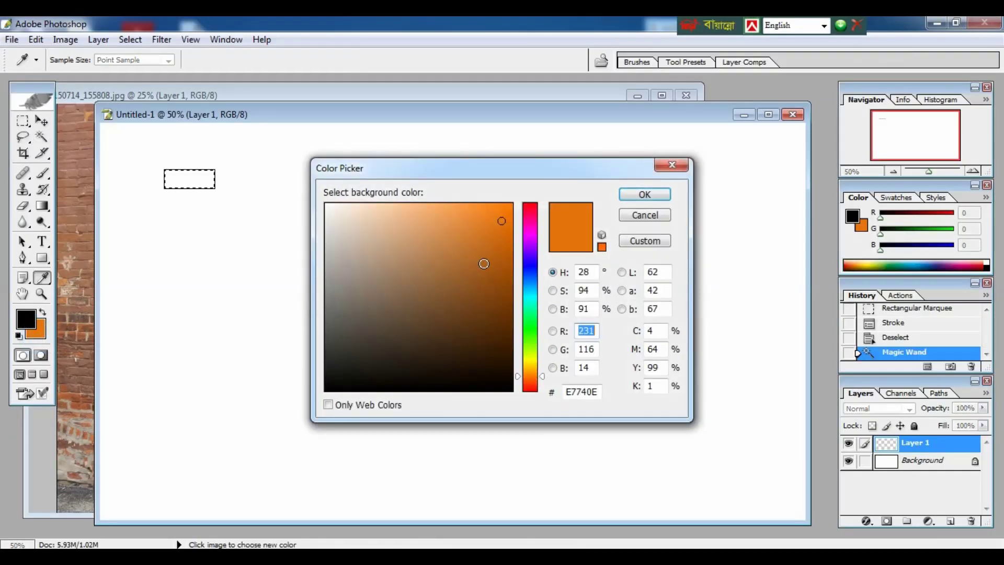
click(486, 252)
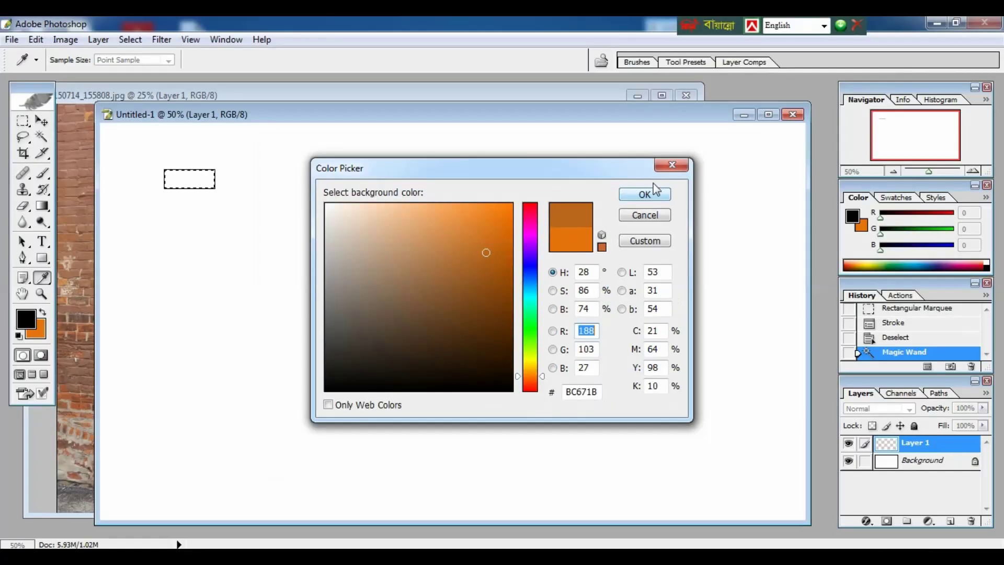
click(647, 196)
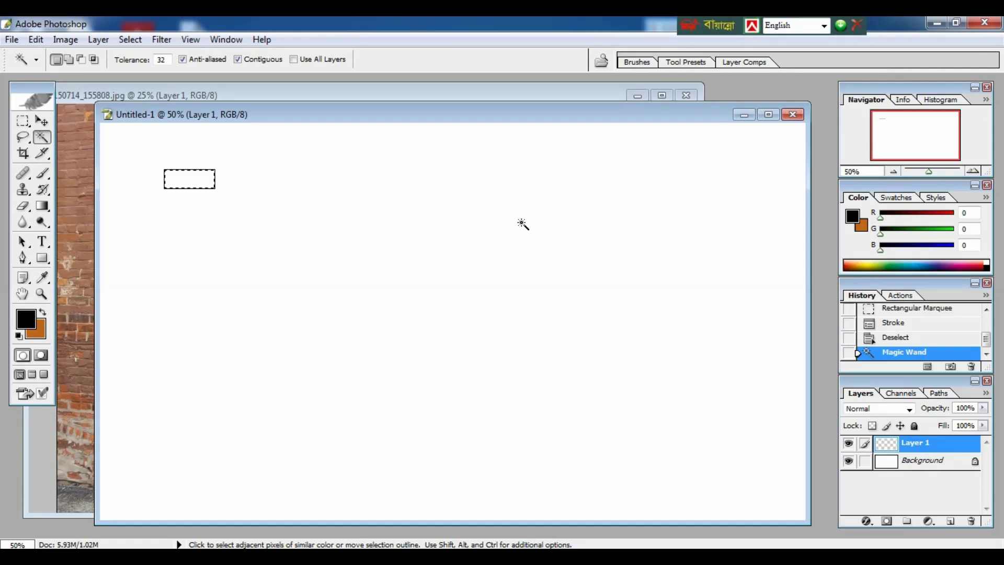
key(ctrl)
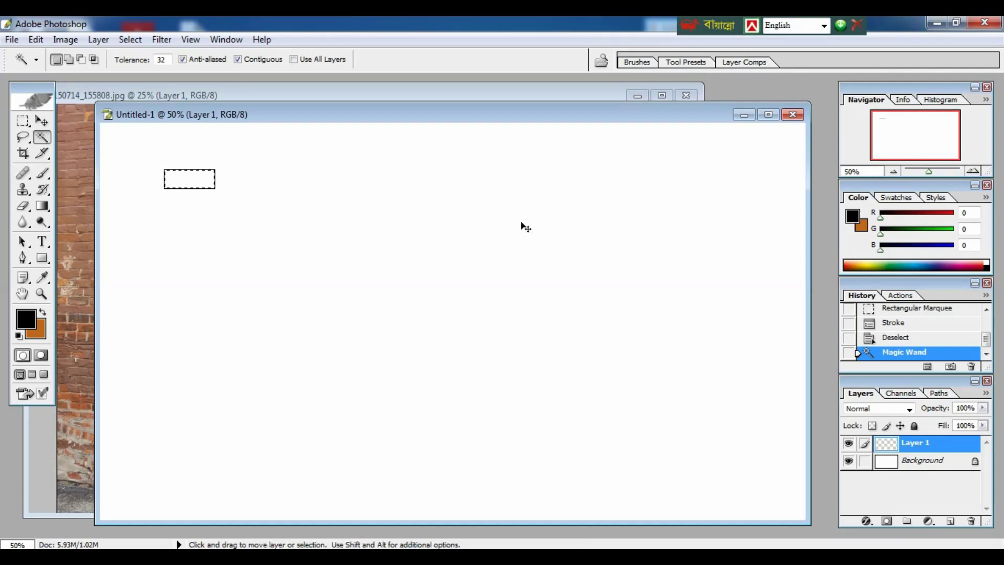
key(ctrl+BackSpace)
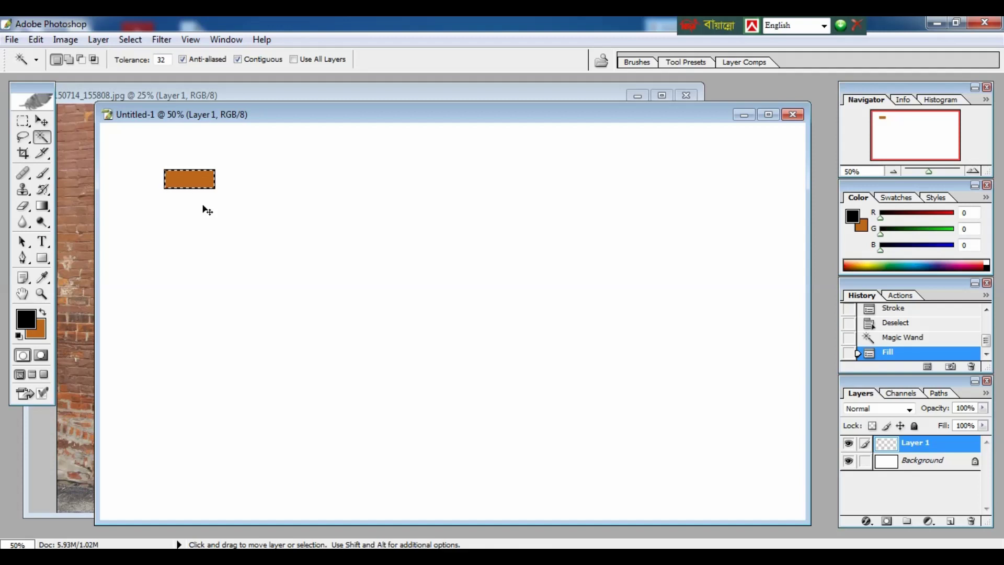
key(ctrl+d)
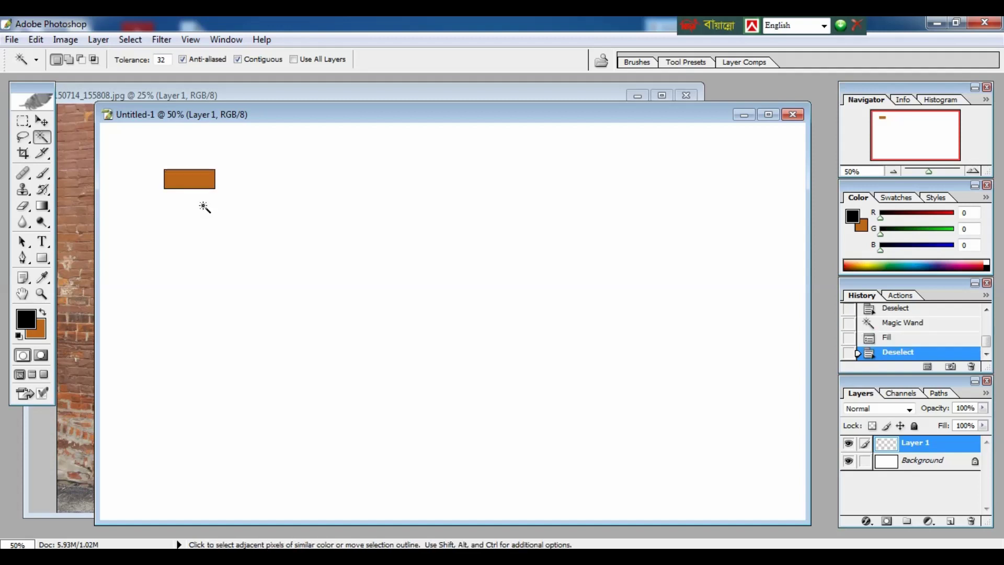
- Duplicate the brick with Free Transform and place the copy directly to its right so their black borders overlap
key(f)
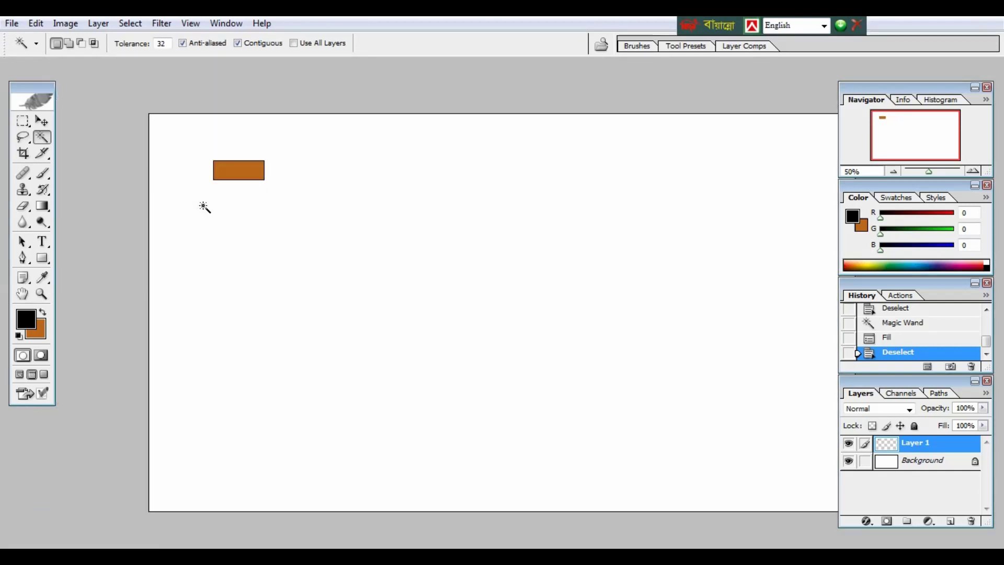
key(ctrl+plus)
key(ctrl+plus)
key(ctrl+plus)
drag(121, 178, 372, 346)
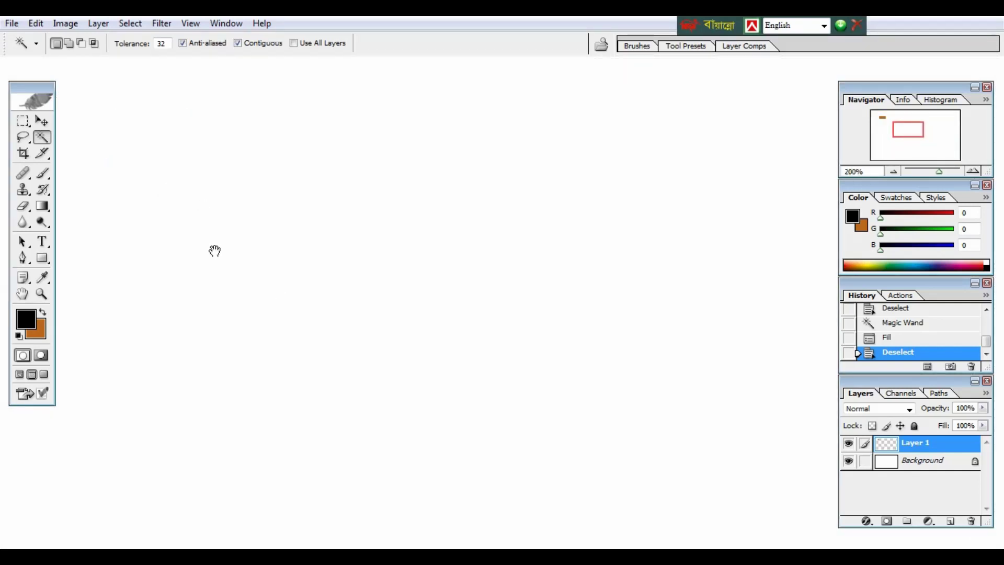
drag(214, 247, 406, 359)
drag(212, 208, 363, 296)
drag(269, 228, 560, 333)
key(ctrl+plus)
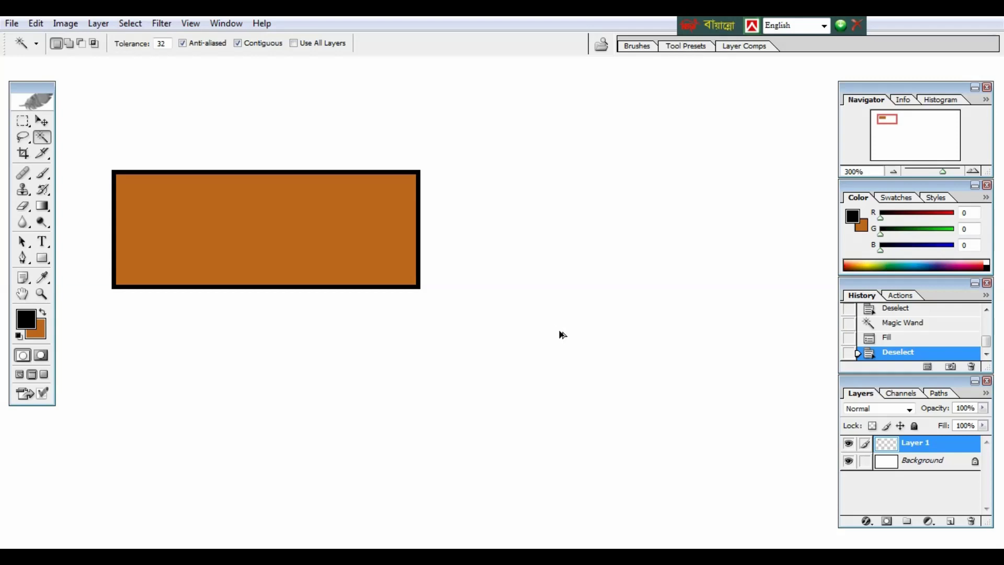
key(ctrl+t)
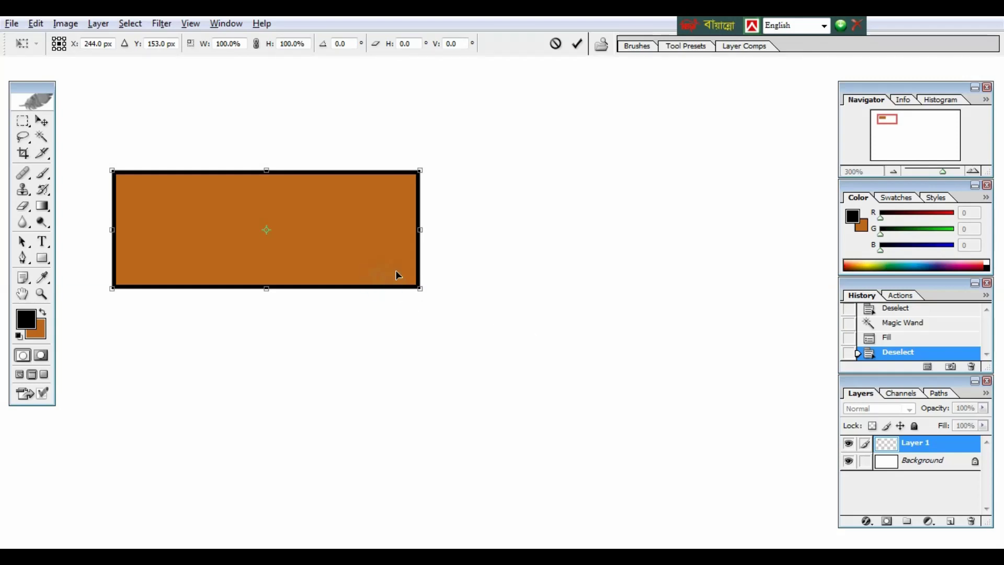
drag(397, 274, 690, 307)
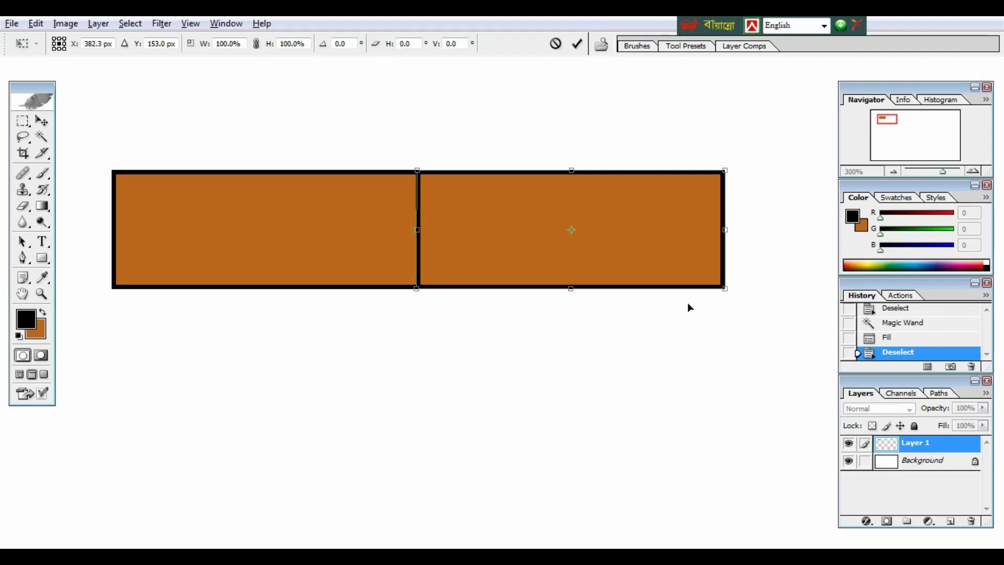
key(w)
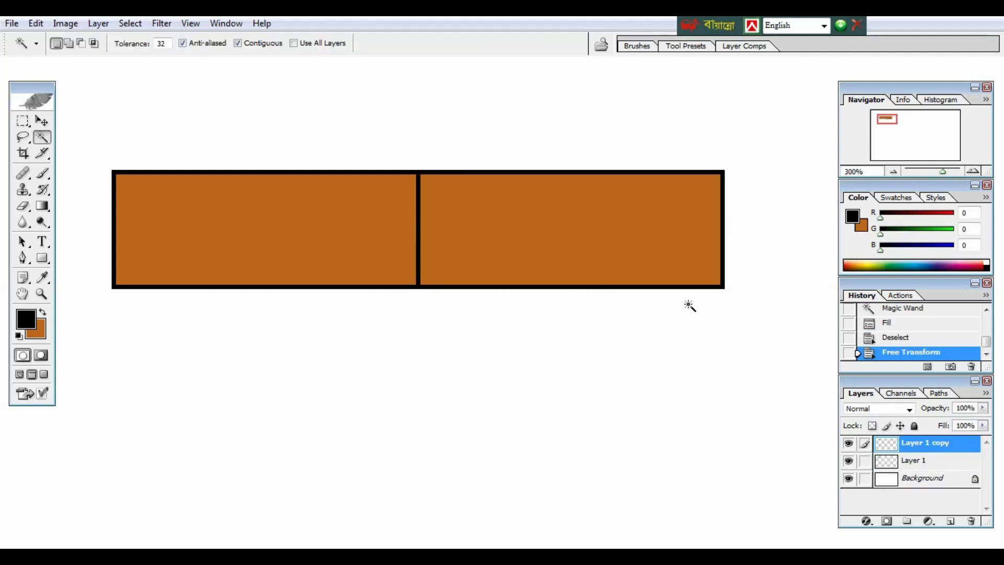
- Repeat the duplicating transform eleven times to extend the brick row to the canvas's right edge
key(ctrl+minus)
key(ctrl+minus)
key(ctrl+minus)
key(ctrl+minus)
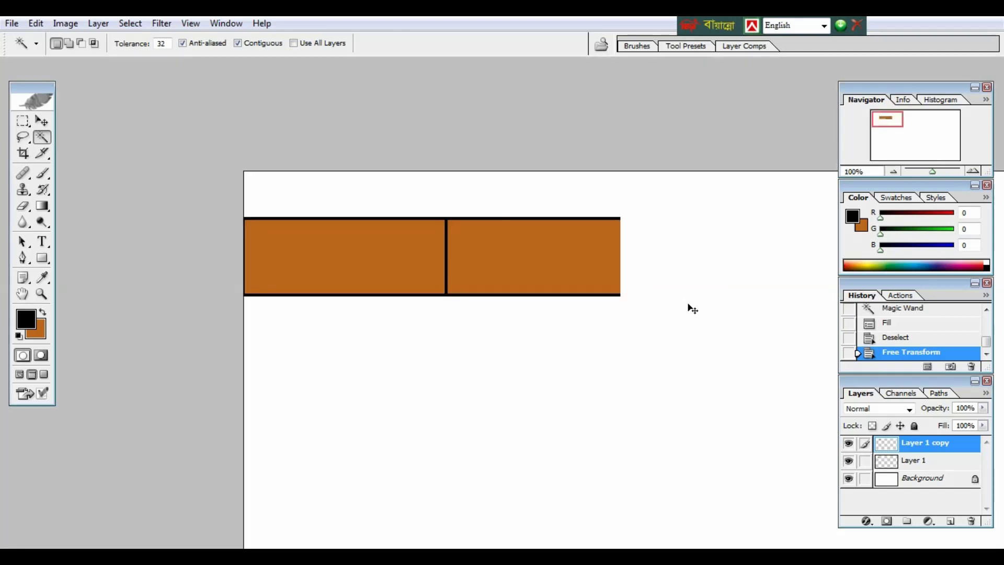
key(ctrl+minus)
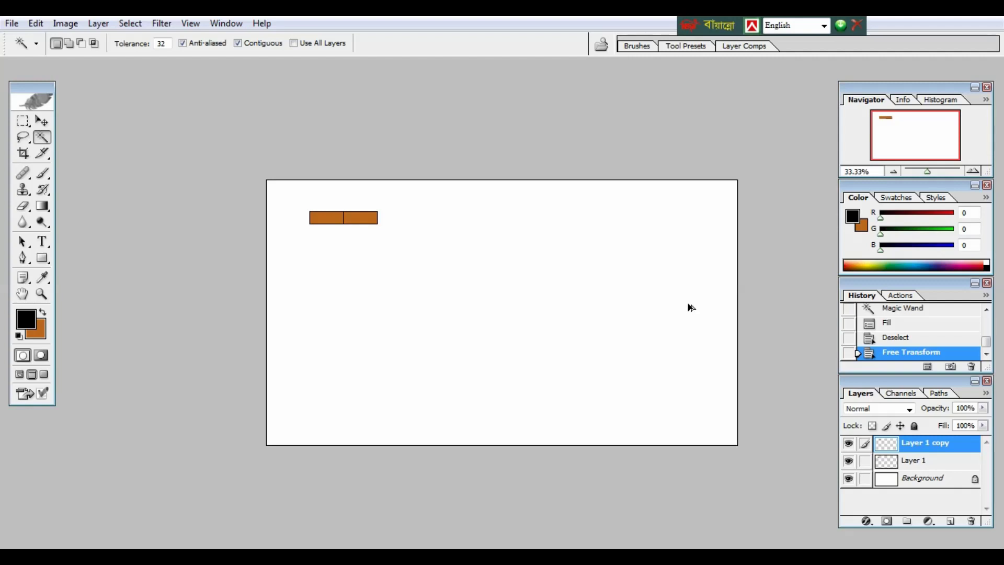
key(ctrl+shift+alt+t)
key(ctrl+shift+alt+t)
key(ctrl+shift+alt+t)
key(ctrl+shift+alt+t)
key(ctrl+shift+alt+t)
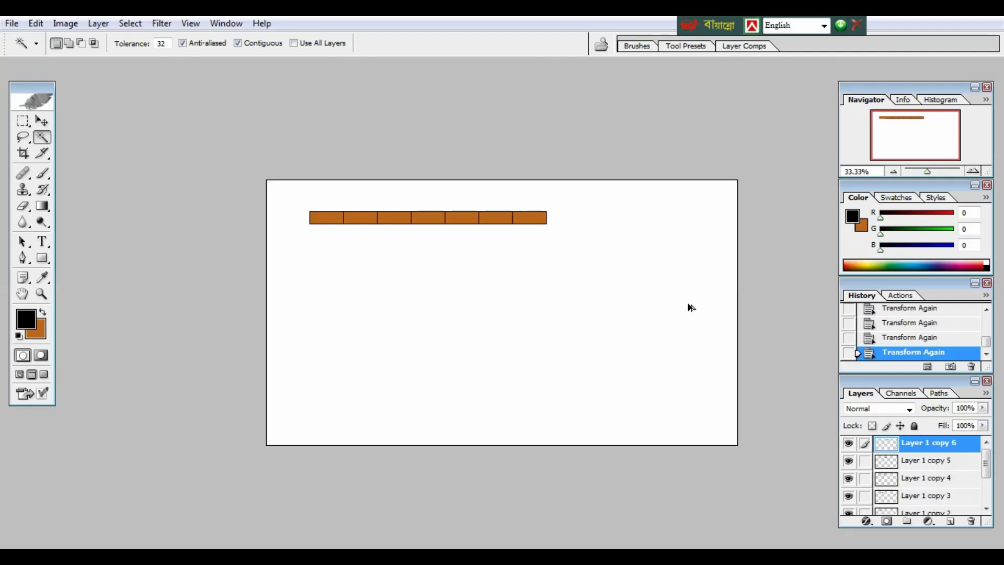
key(ctrl+shift+alt+t)
key(ctrl+shift+alt+t)
key(ctrl+shift+alt+t)
key(ctrl+shift+alt+t)
key(ctrl+shift+alt+t)
key(ctrl+shift+alt+t)
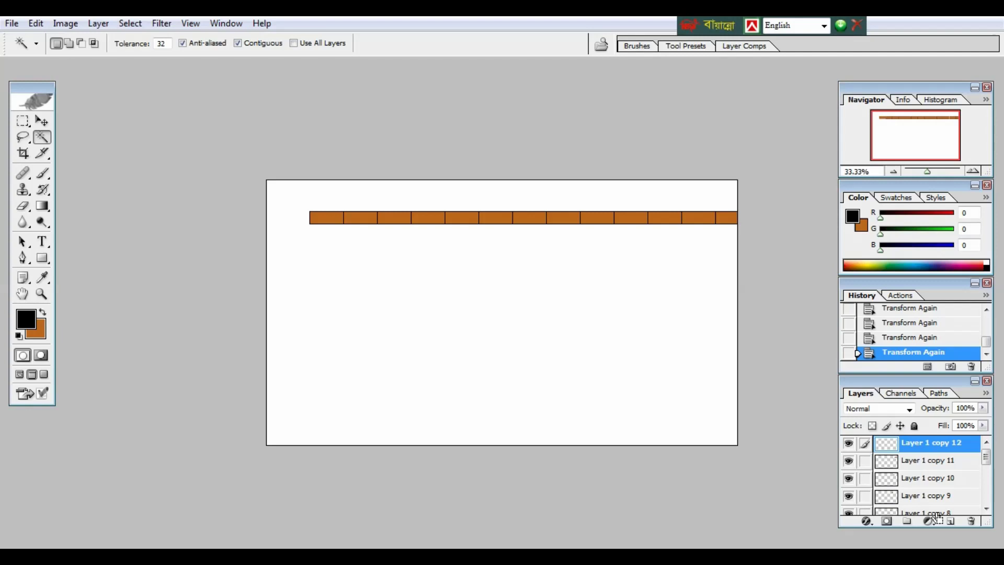
- Merge all the brick copies of the row down into Layer 1
key(ctrl+e)
key(ctrl+e)
key(ctrl+e)
key(ctrl+e)
key(ctrl+e)
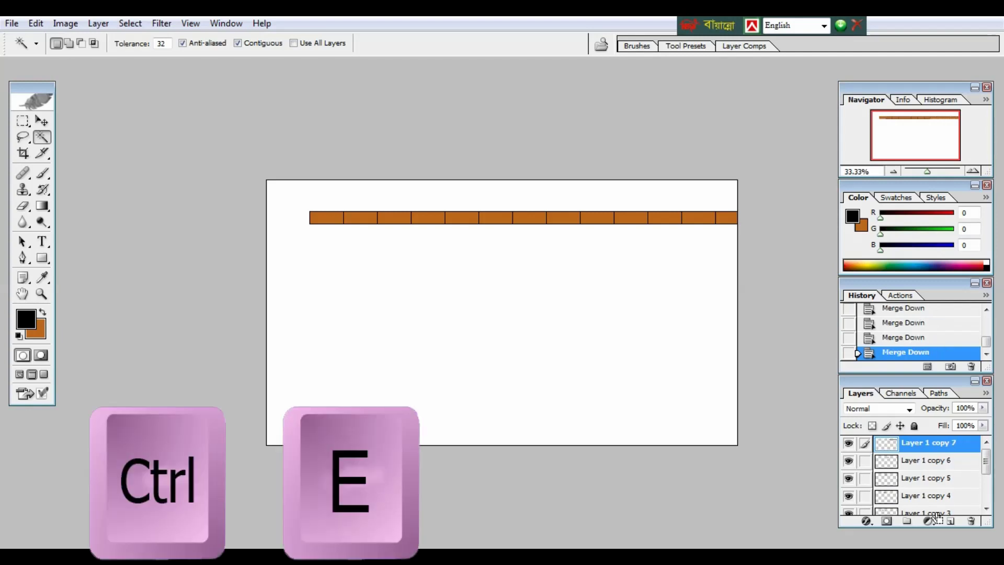
key(ctrl+e)
key(ctrl+e)
key(ctrl+e)
key(ctrl+e)
key(ctrl+e)
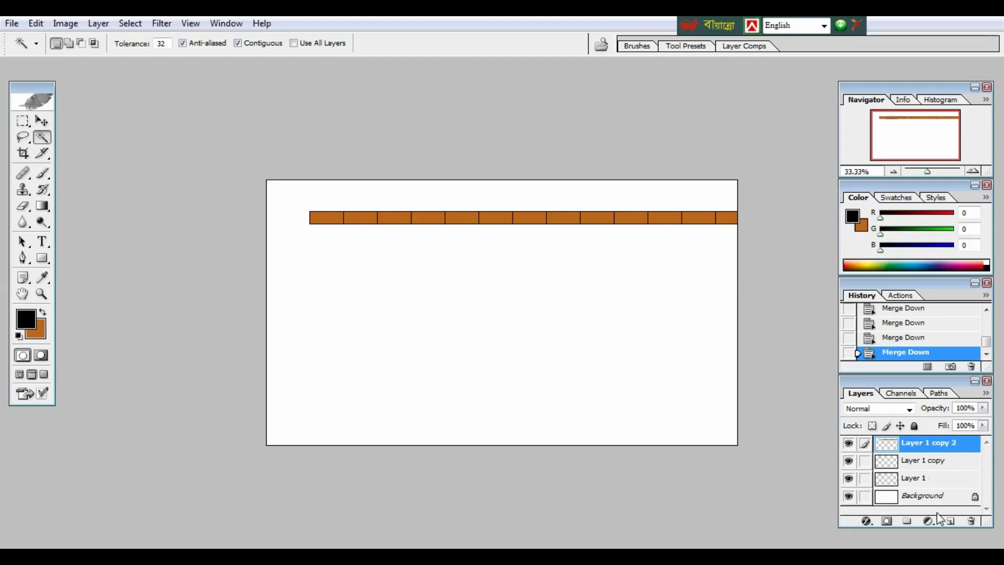
key(ctrl+e)
key(ctrl+e)
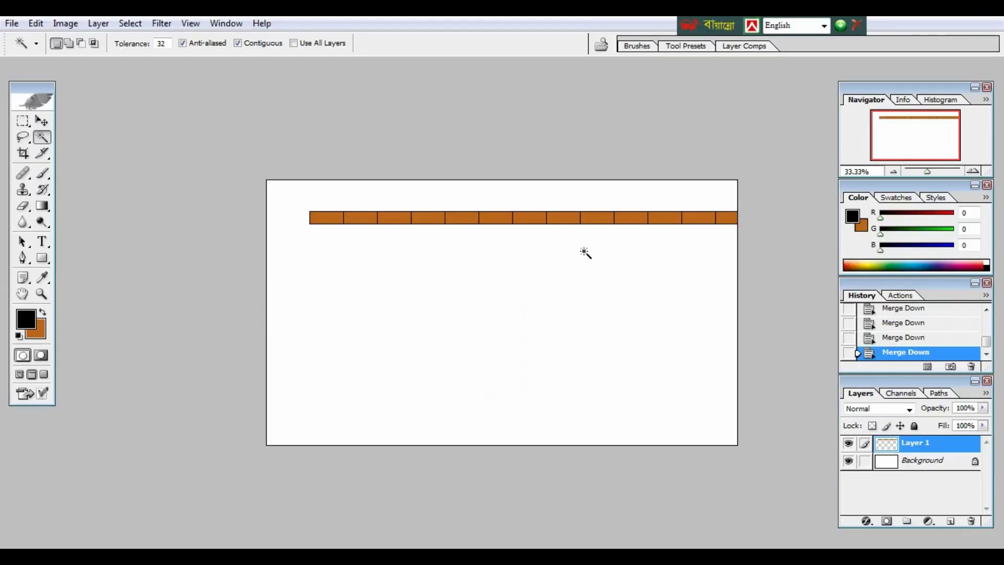
- Move the merged brick row up and left, close to the canvas's upper-left corner with a small gap
click(42, 121)
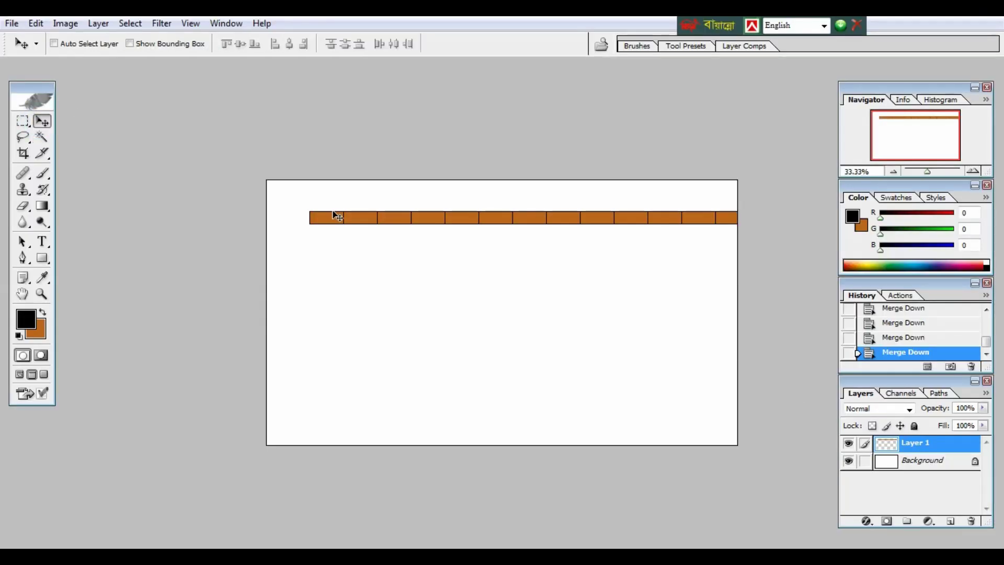
drag(413, 219, 366, 198)
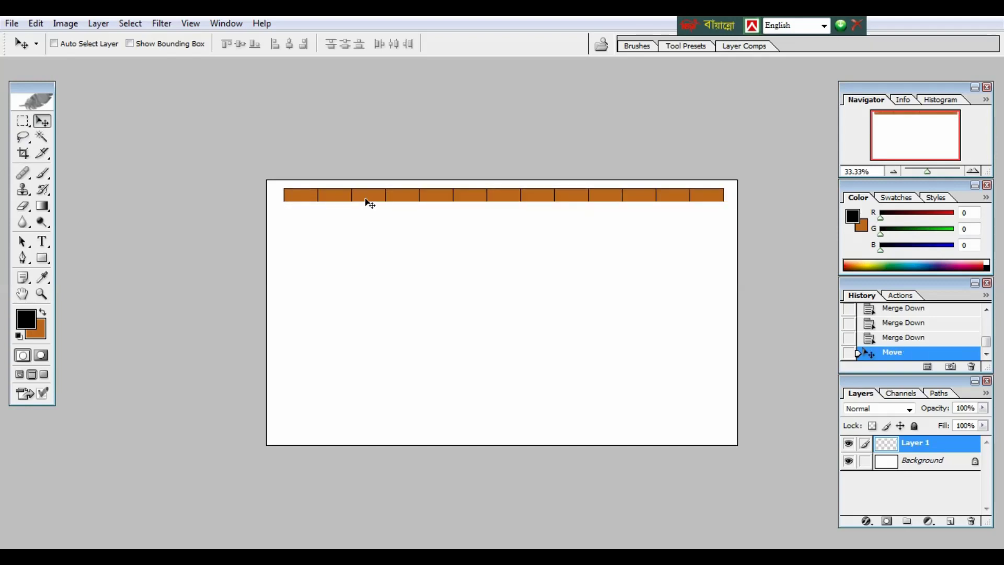
- Duplicate the brick row directly beneath the original, shifted half a brick left with overlapping borders, and merge both rows into one layer
key(ctrl+plus)
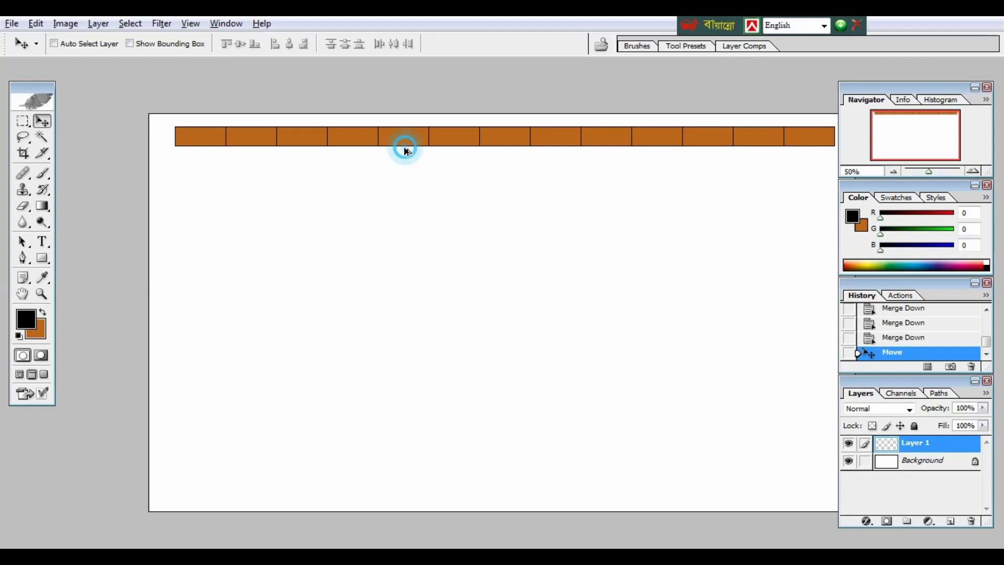
mouse_move(405, 148)
mouse_down()
mouse_move(404, 169)
mouse_move(521, 420)
mouse_up()
key(ctrl+plus)
key(ctrl+plus)
key(ctrl+plus)
drag(439, 240, 546, 437)
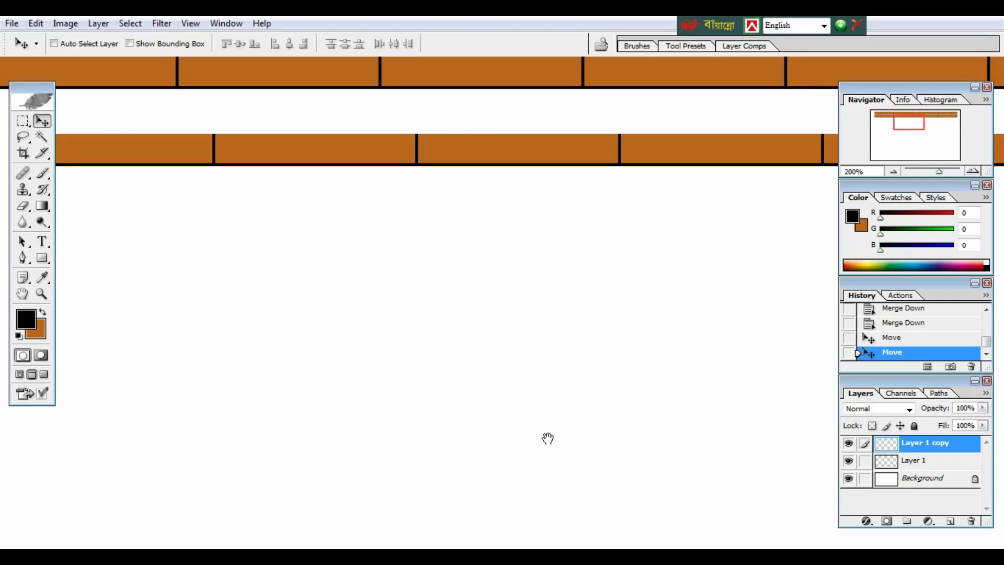
mouse_move(455, 222)
mouse_down()
mouse_move(519, 346)
mouse_move(441, 312)
mouse_move(407, 311)
mouse_up()
key(ctrl+minus)
key(ctrl+minus)
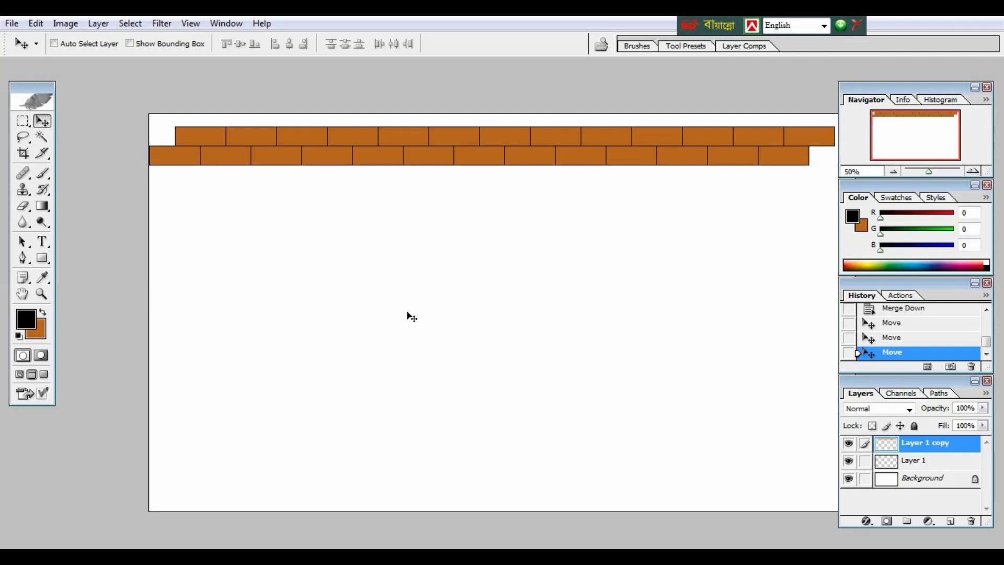
key(ctrl+e)
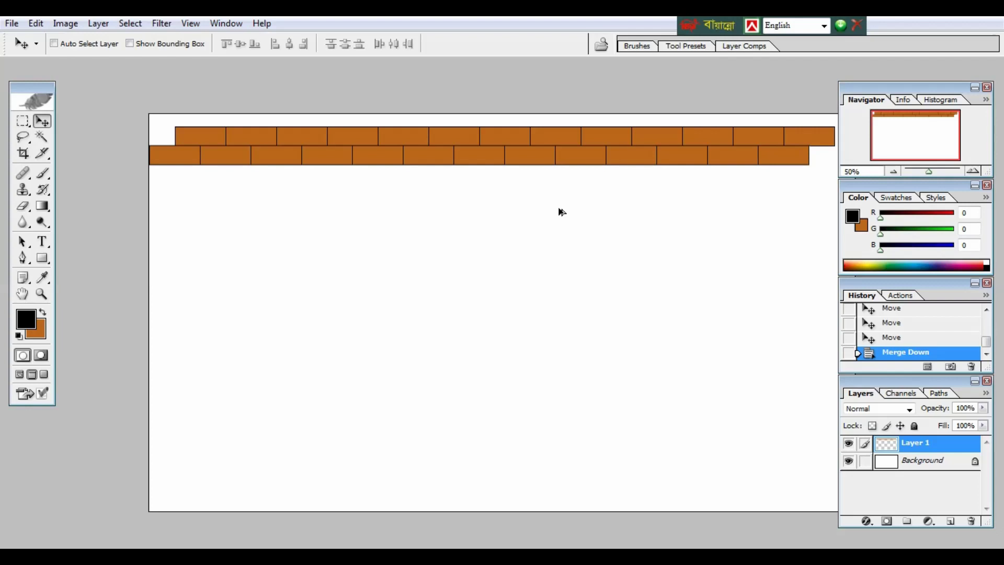
- Duplicate the two-row brick block with Free Transform, place the copy directly below with overlapping borders, and nudge it down slightly
key(ctrl+t)
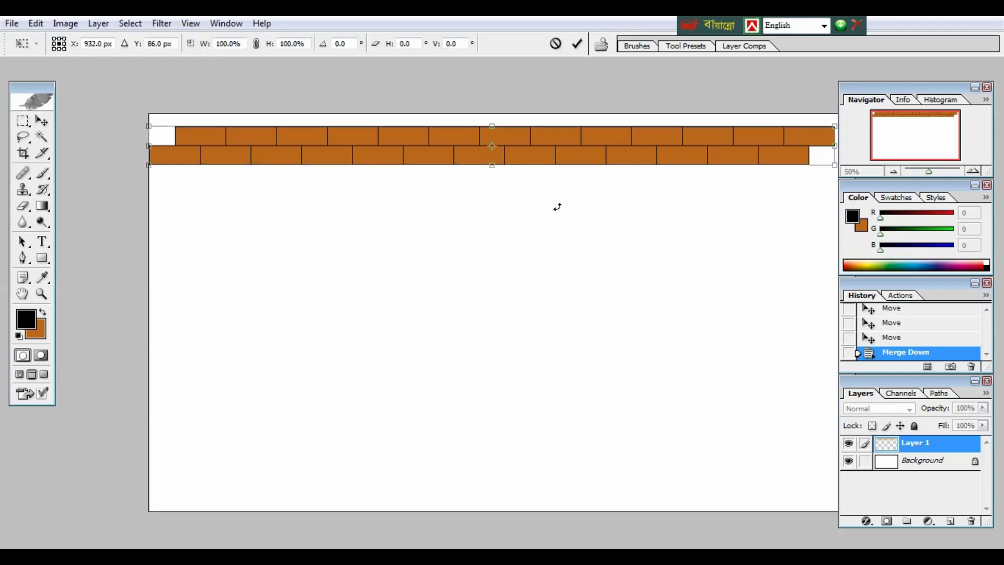
key(ctrl+plus)
key(ctrl+plus)
key(ctrl+plus)
key(space)
drag(459, 132, 502, 356)
drag(476, 234, 476, 371)
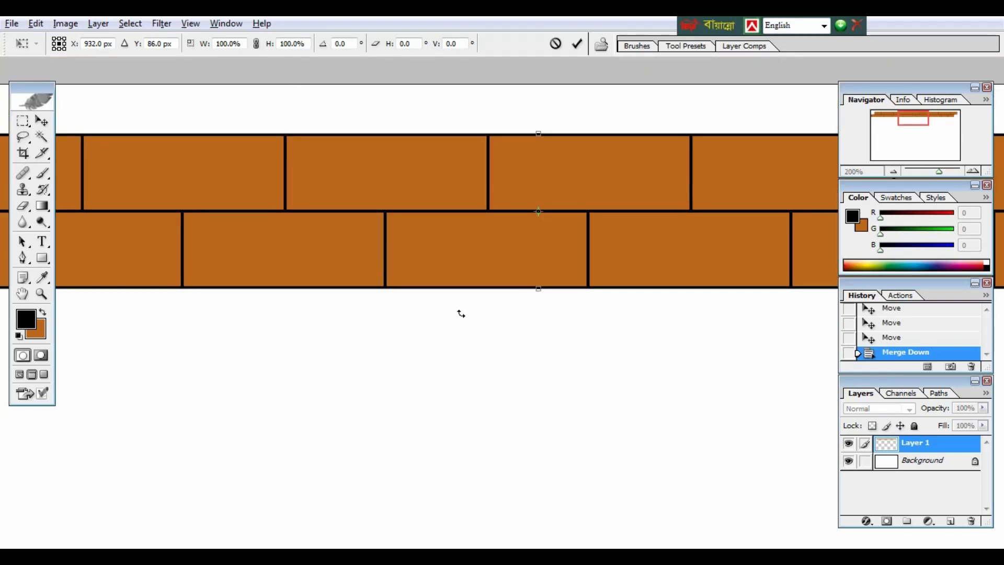
drag(457, 261, 460, 414)
key(Return)
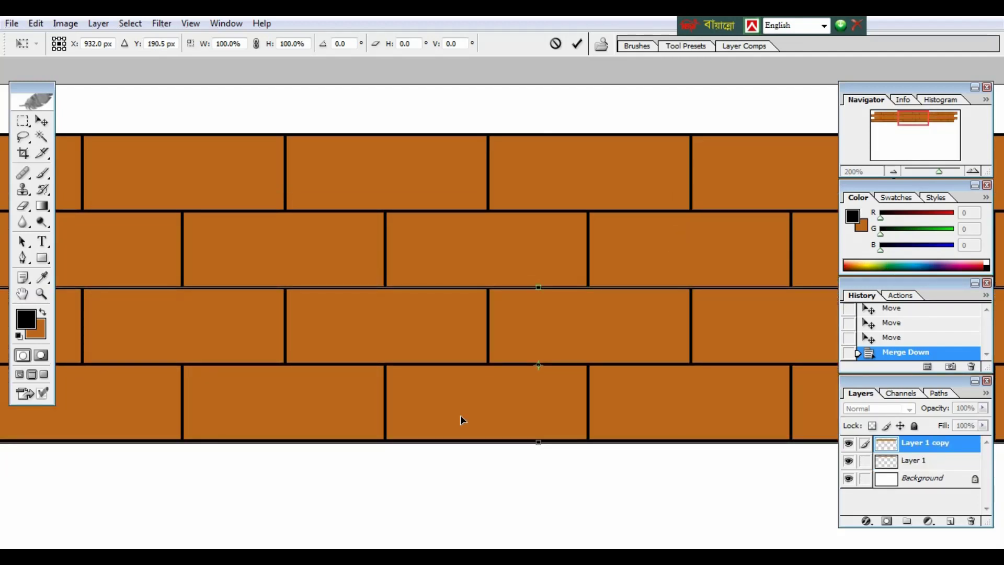
key(ctrl+minus)
key(ctrl+minus)
key(ctrl+minus)
key(ctrl+minus)
key(Down)
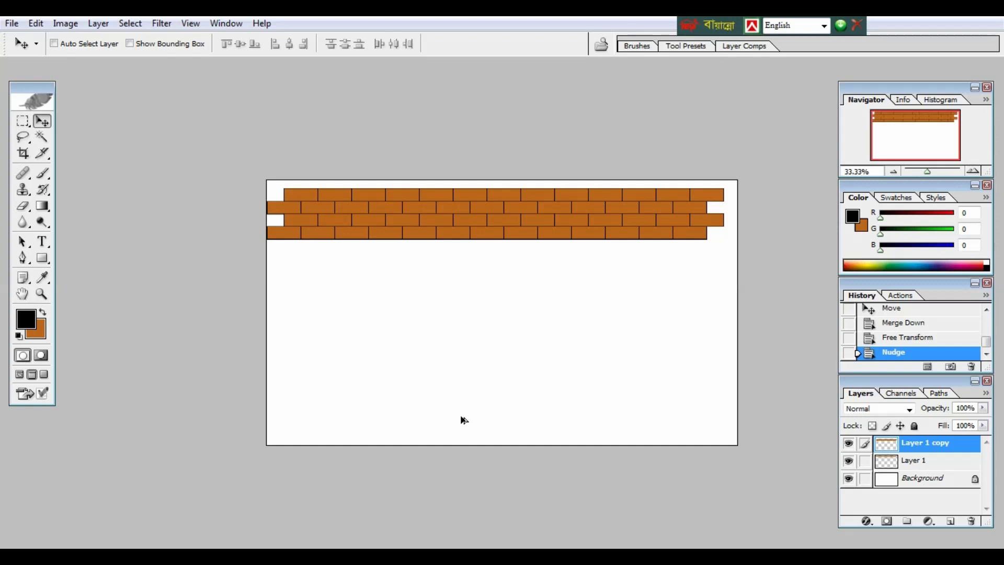
- Repeat the duplicating transform eight times to extend the brick rows down to the canvas's lower edge
key(ctrl+shift+alt+t)
key(ctrl+shift+alt+t)
key(ctrl+shift+alt+t)
key(ctrl+shift+alt+t)
key(ctrl+shift+alt+t)
key(ctrl+shift+alt+t)
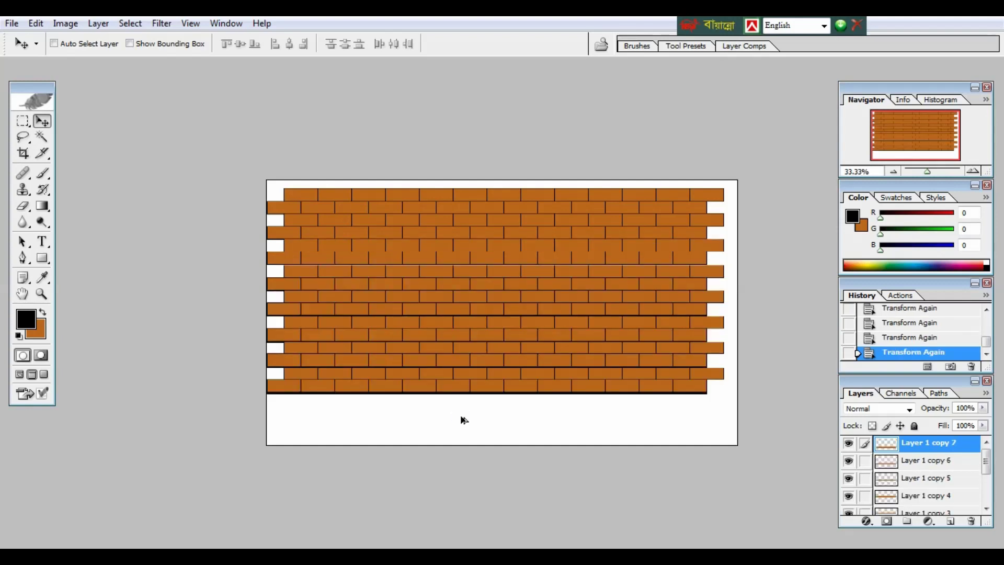
key(ctrl+shift+alt+t)
key(ctrl+shift+alt+t)
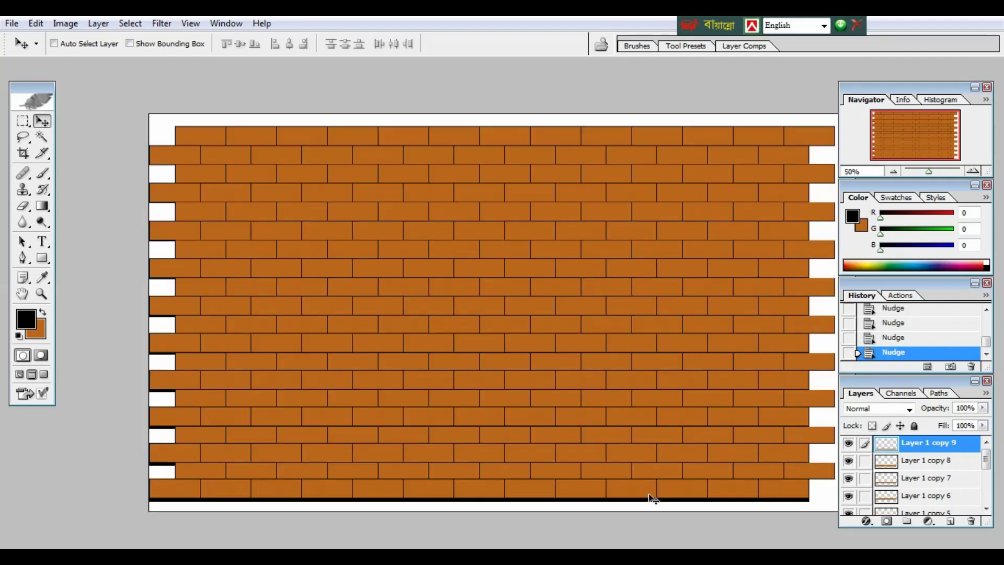
- Merge all the copied brick row layers down into a single Layer 1
key(ctrl+e)
key(ctrl+e)
key(ctrl+e)
key(ctrl+e)
key(ctrl+e)
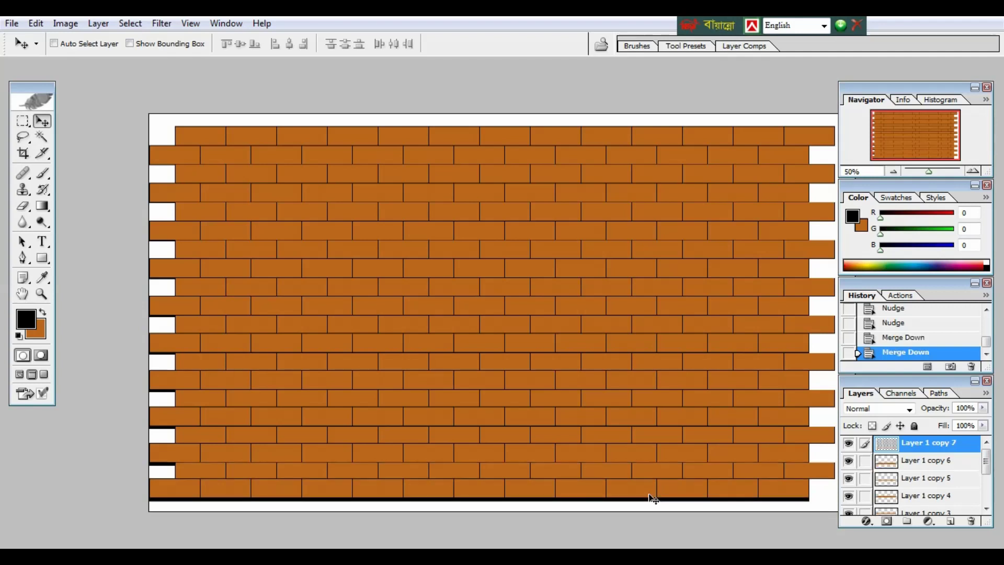
key(ctrl+e)
key(ctrl+e)
key(ctrl+e)
key(ctrl+e)
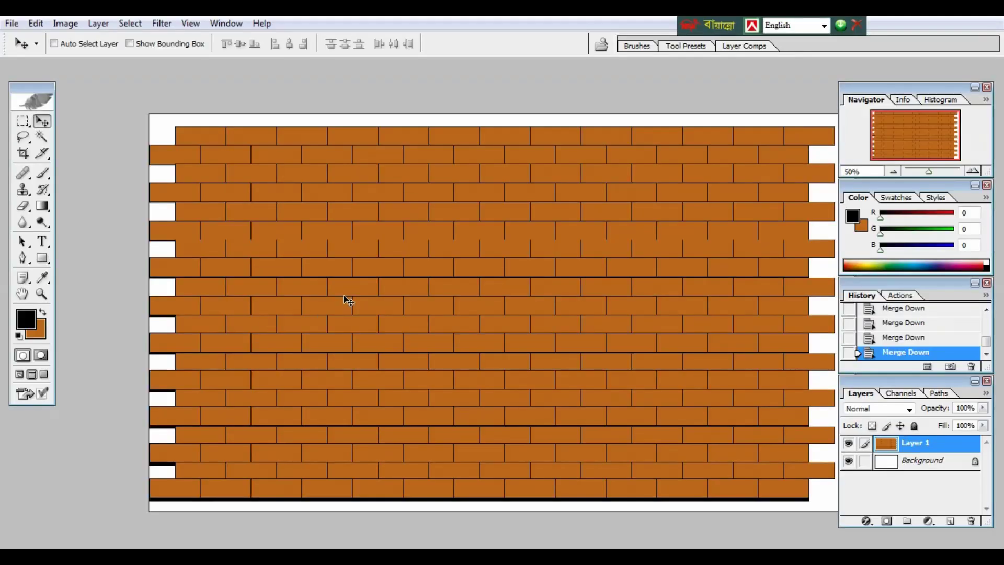
- Shift the brick layer up to the canvas's top edge and crop the document to the bricks, excluding the ragged side edges and bottom strip
mouse_move(344, 296)
mouse_down()
mouse_move(267, 302)
mouse_move(406, 267)
mouse_move(359, 267)
mouse_move(358, 287)
mouse_up()
key(ctrl+minus)
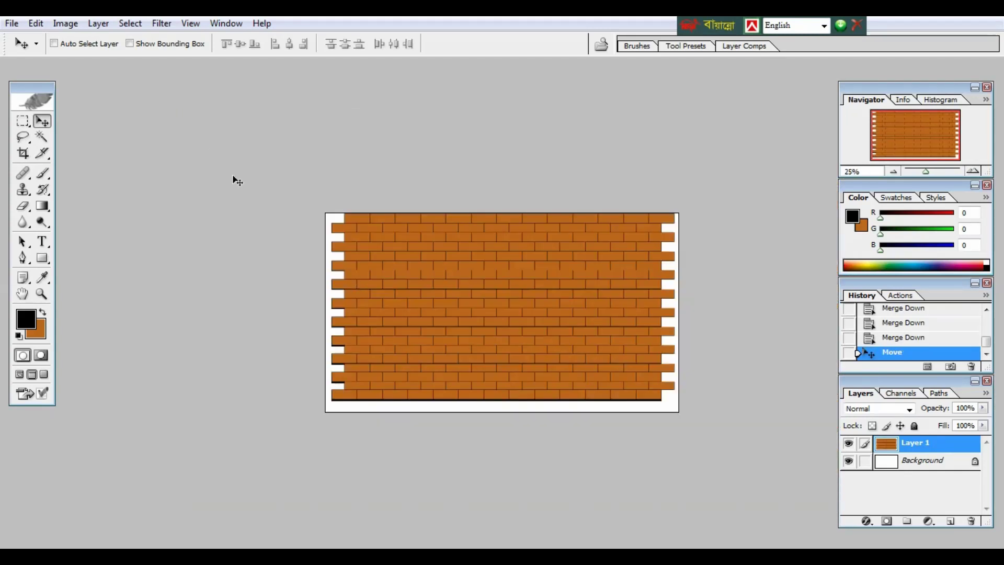
key(c)
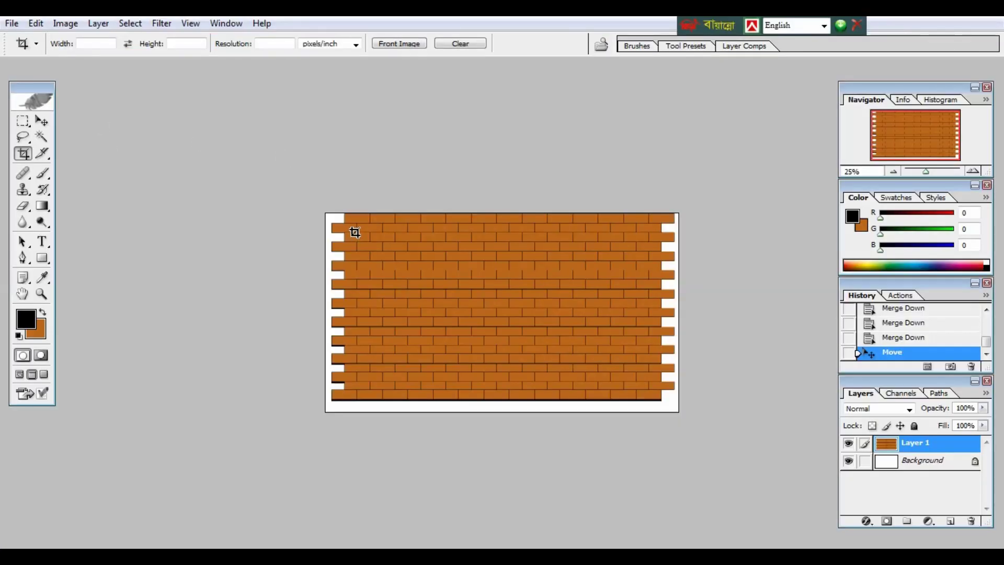
drag(348, 213, 659, 397)
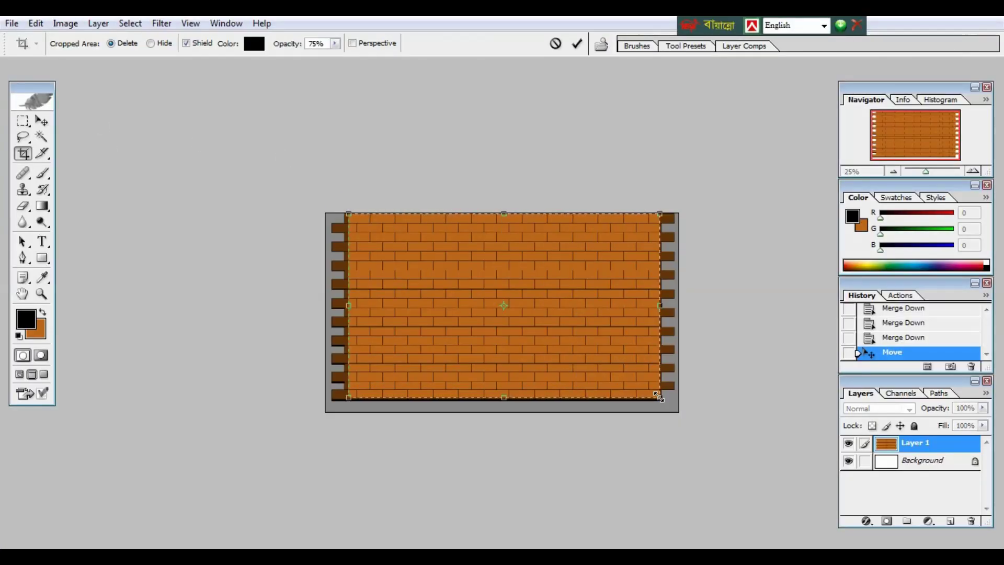
key(Return)
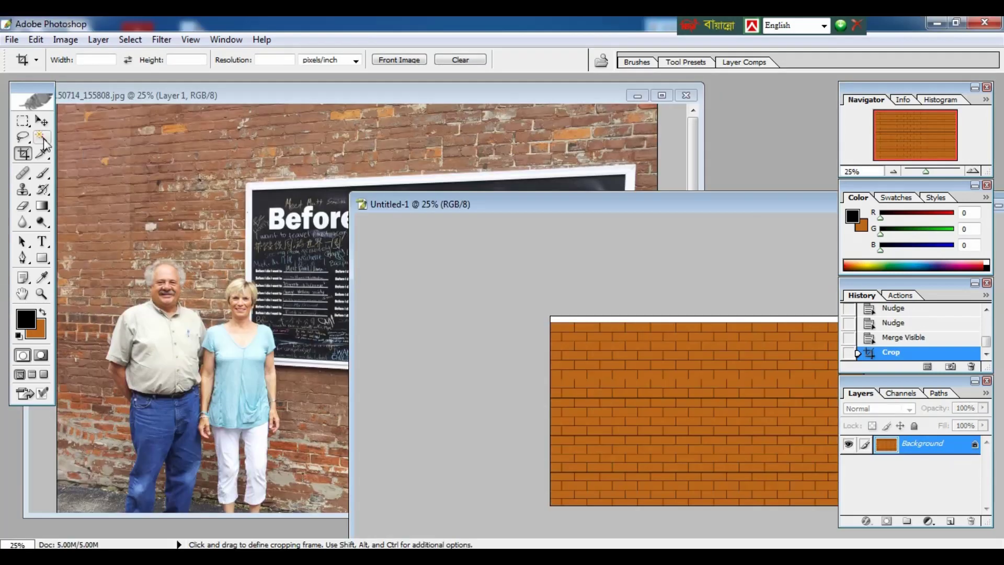
- Copy the cropped brick pattern into the couple's photo document as a new layer and view that document full screen
click(42, 121)
click(643, 380)
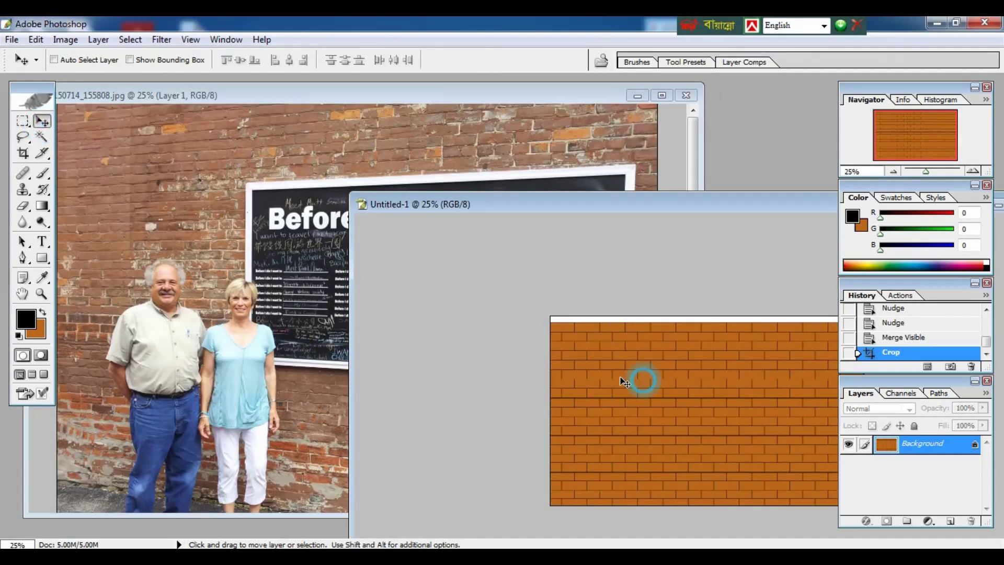
drag(624, 382, 233, 269)
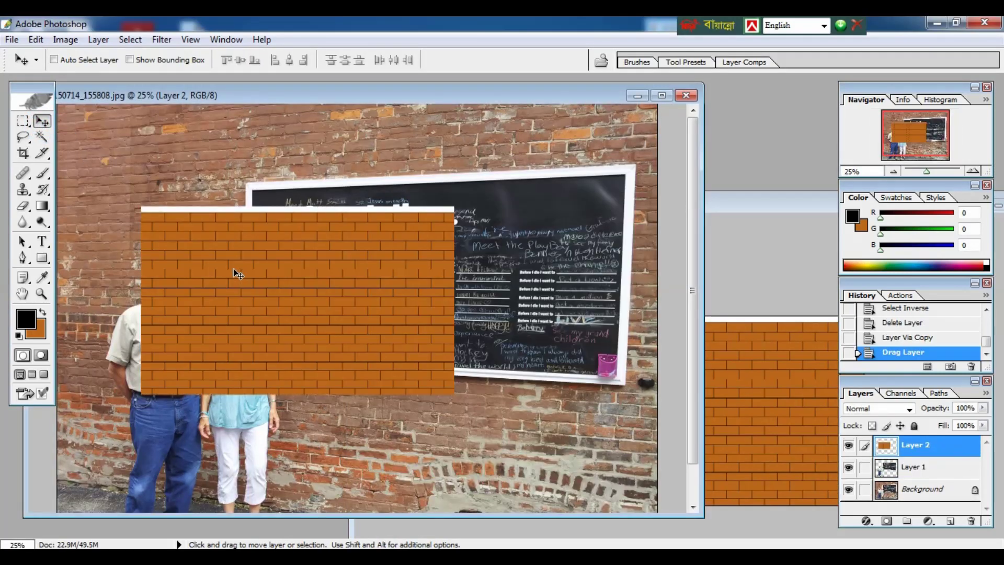
key(f)
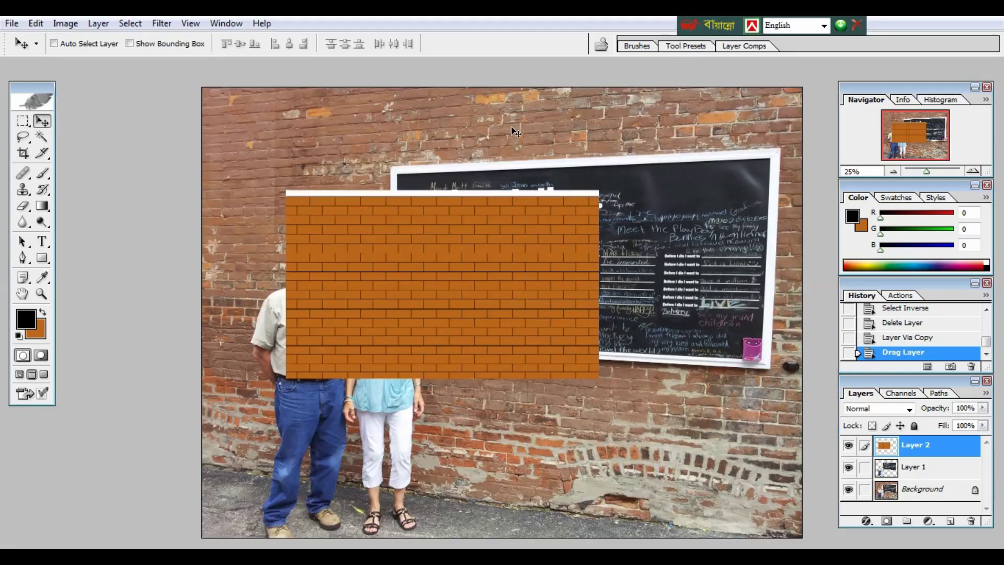
- Move the brick layer into the photo's upper-left corner and nudge it up until its white top strip is off the canvas
click(465, 244)
drag(465, 244, 381, 138)
key(Up)
key(Up)
key(Up)
key(Up)
key(Up)
key(Up)
key(Up)
key(Up)
key(Up)
key(Up)
key(Up)
key(Up)
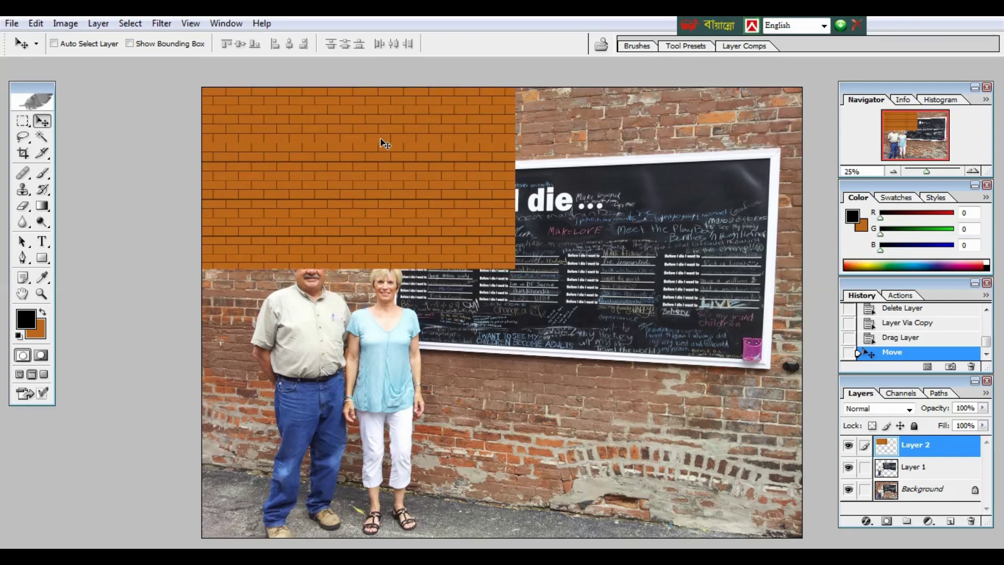
- Distort the brick layer to cover the photo's whole wall, with its lower edge following the sloping pavement line, and apply the transform
key(ctrl+t)
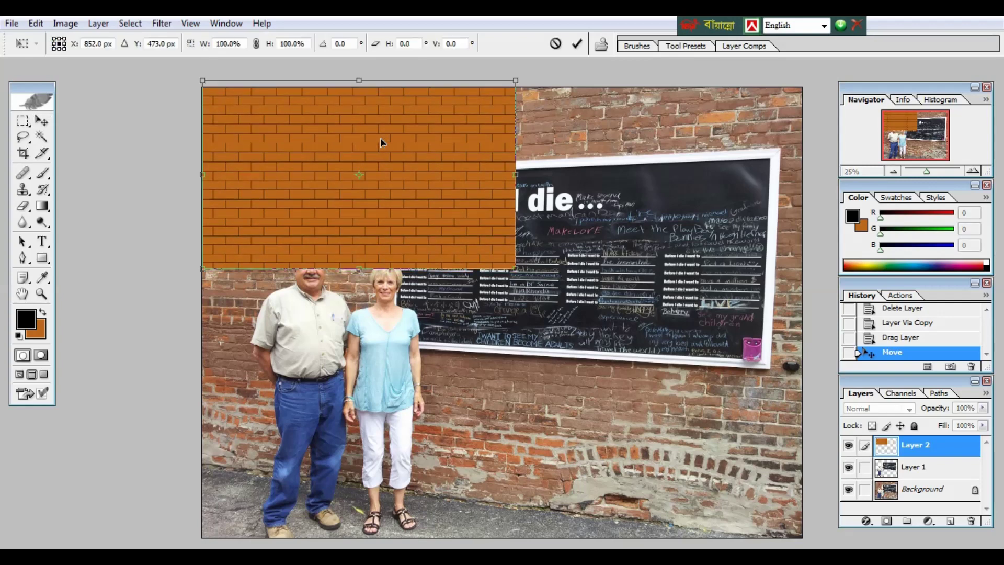
right_click(437, 142)
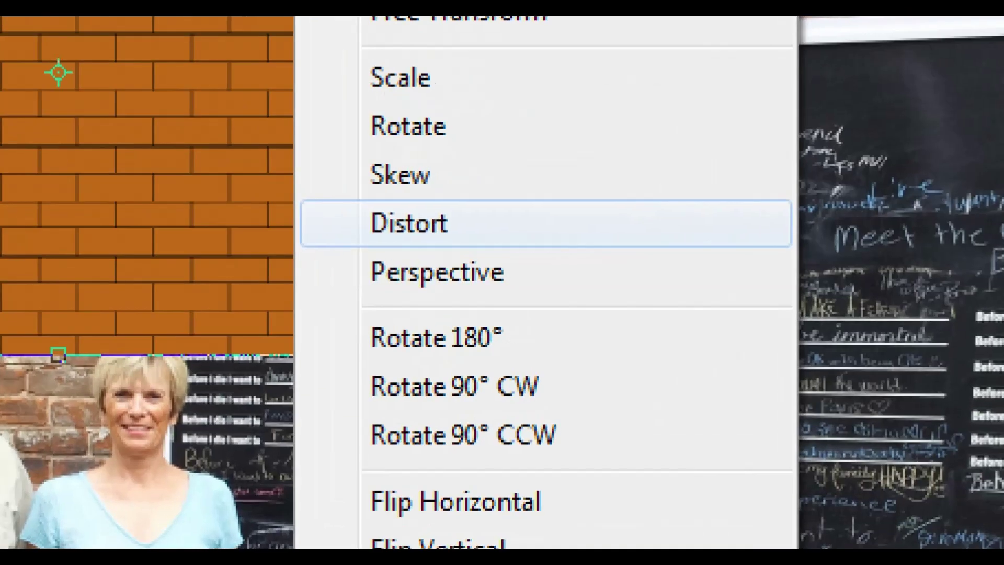
click(509, 225)
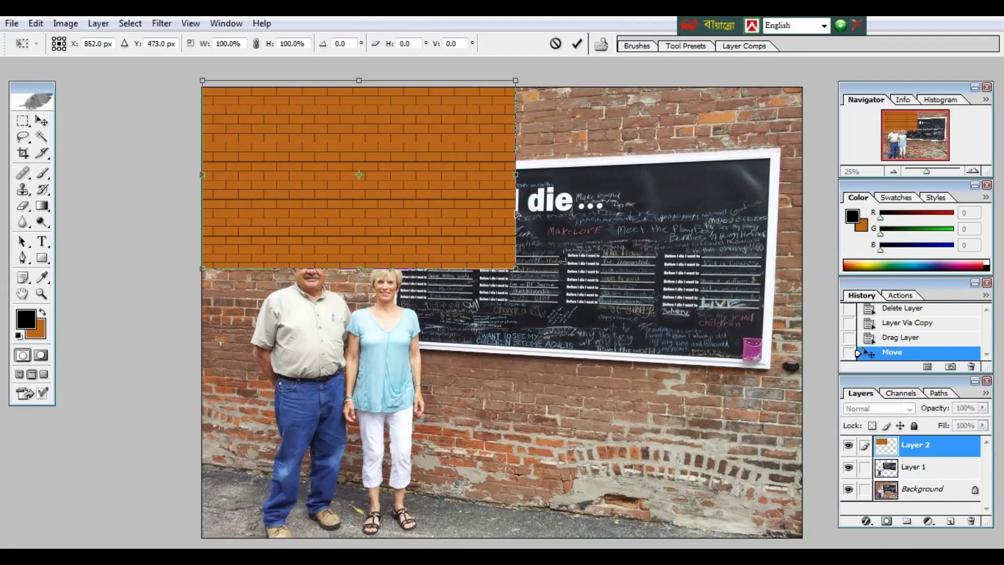
key(ctrl+minus)
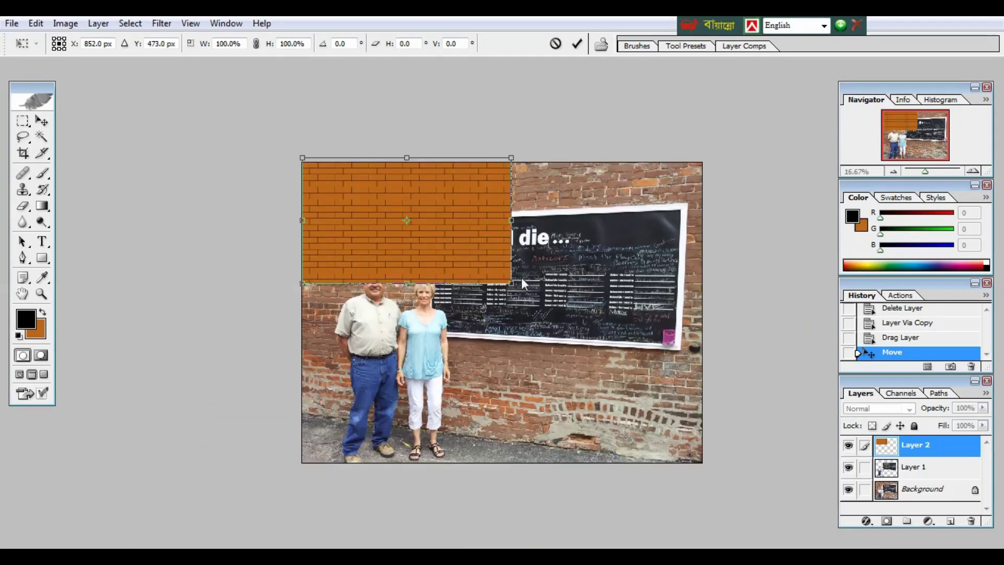
drag(513, 286, 708, 461)
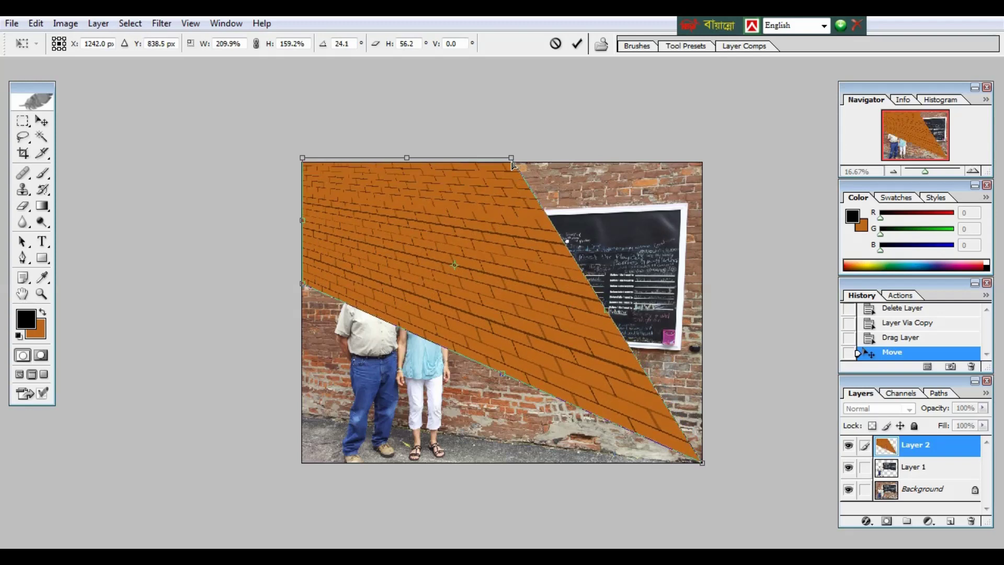
drag(513, 165, 707, 162)
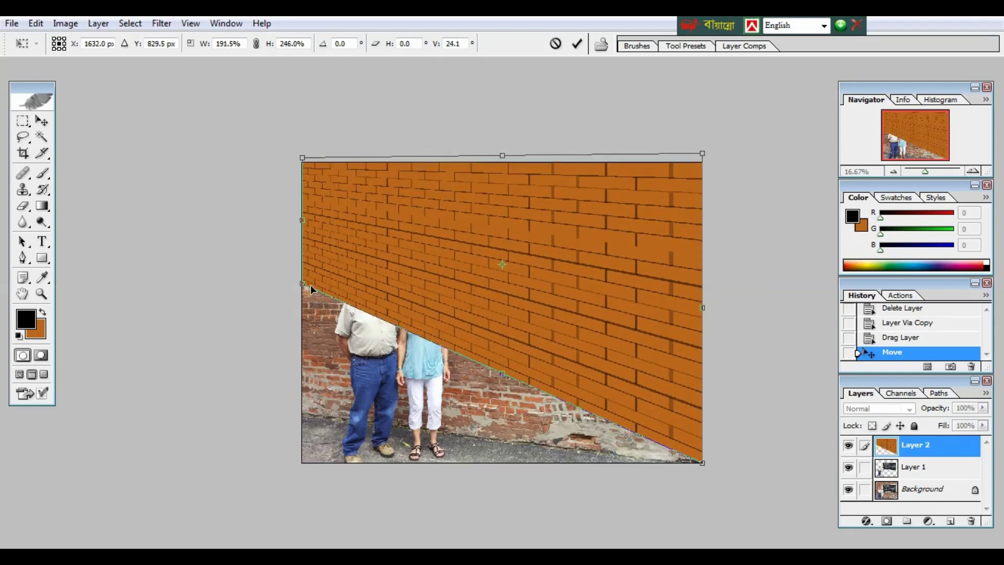
drag(305, 290, 303, 421)
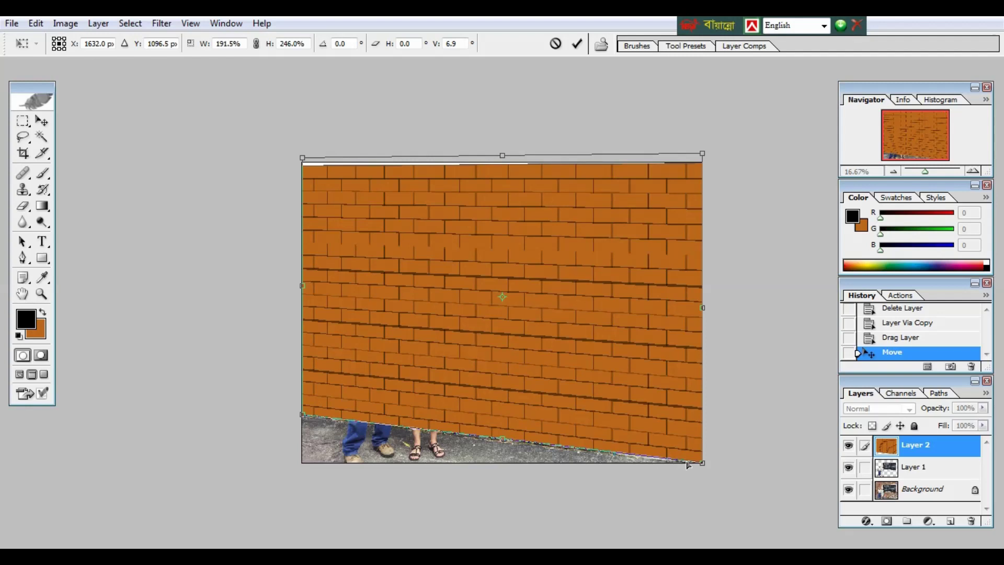
click(702, 465)
drag(709, 470, 709, 471)
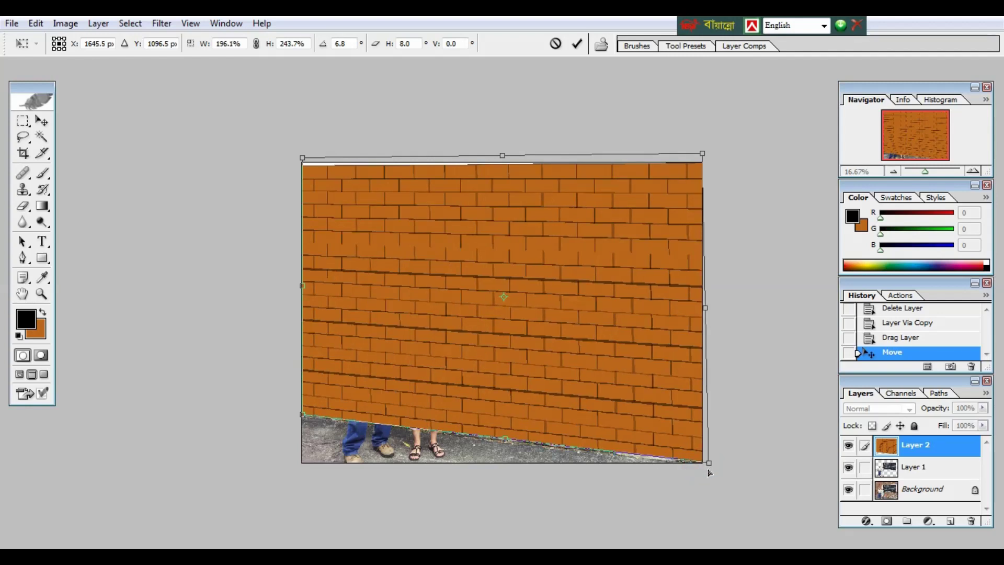
key(ctrl+z)
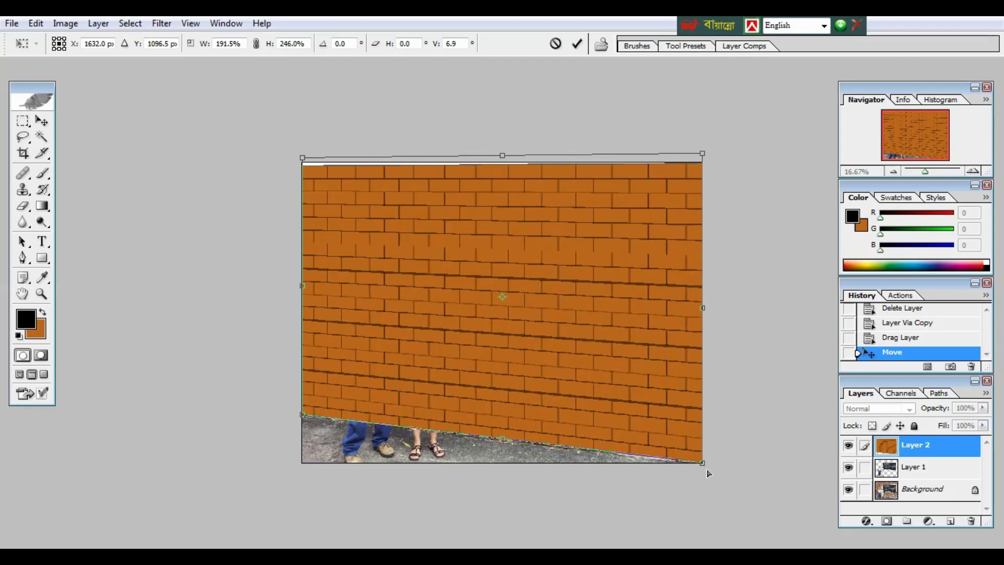
key(Return)
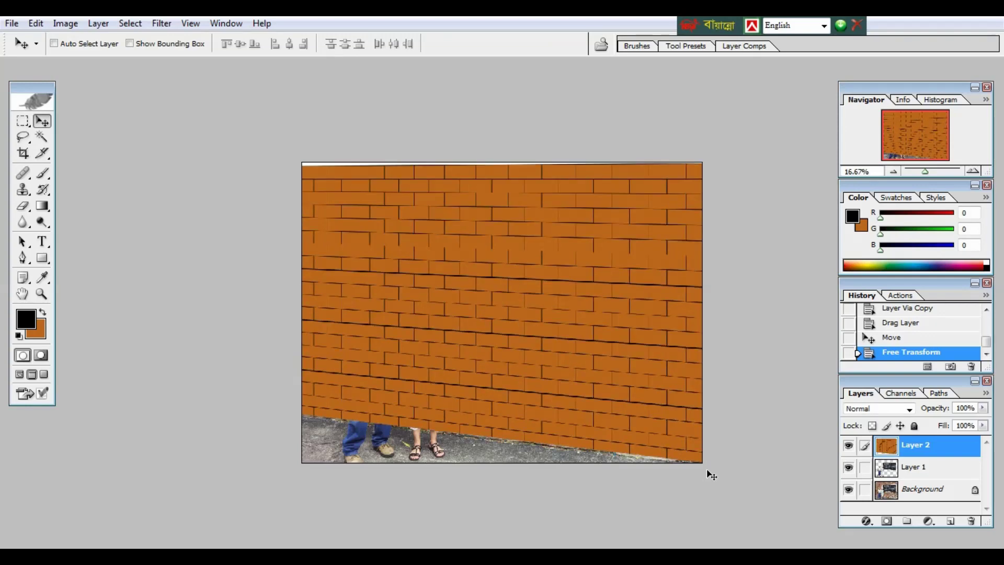
- Reorder the layers so that the cut-out couple and chalkboard (Layer 1) sit above the brick layer (Layer 2)
key(ctrl+plus)
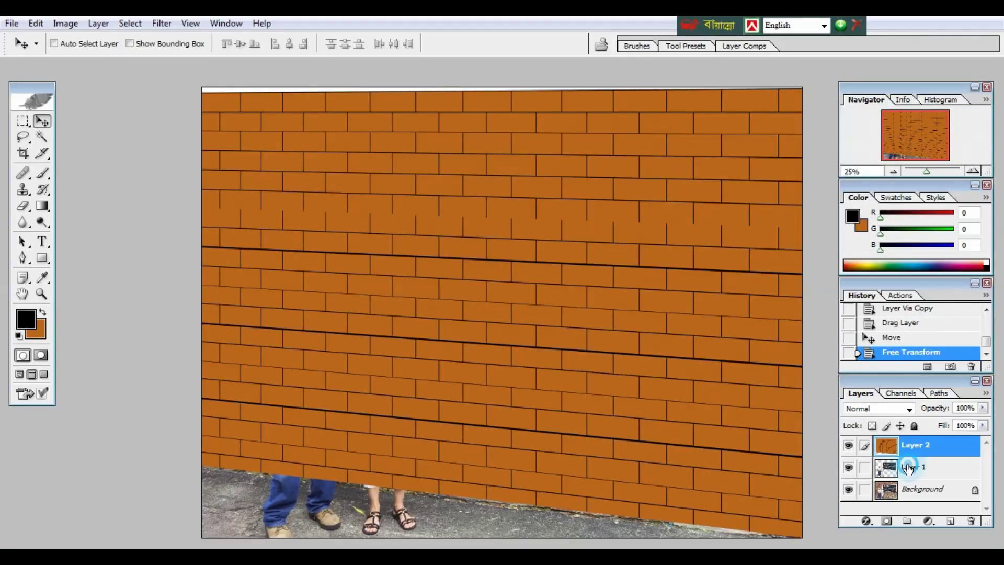
drag(871, 469, 861, 377)
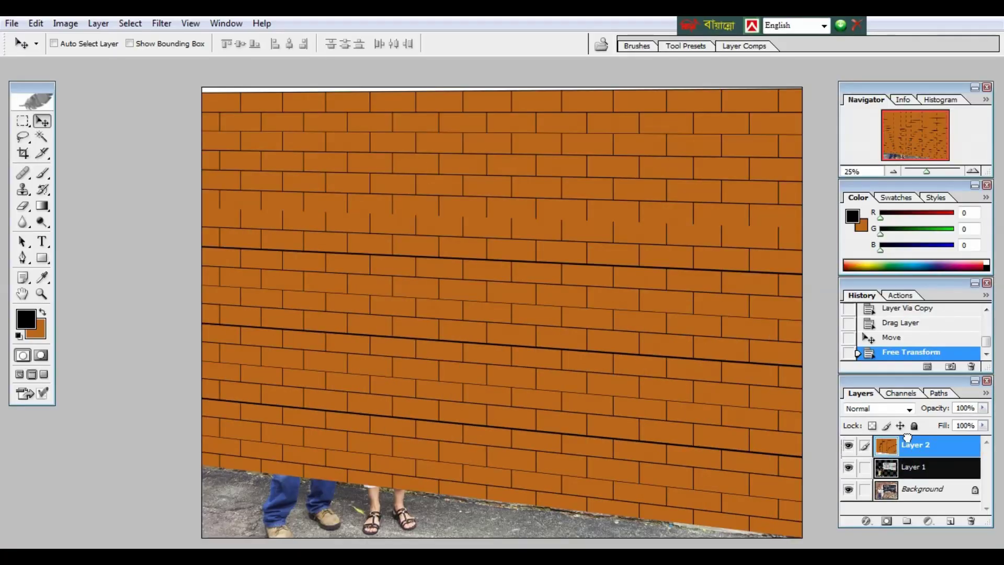
drag(907, 438, 908, 443)
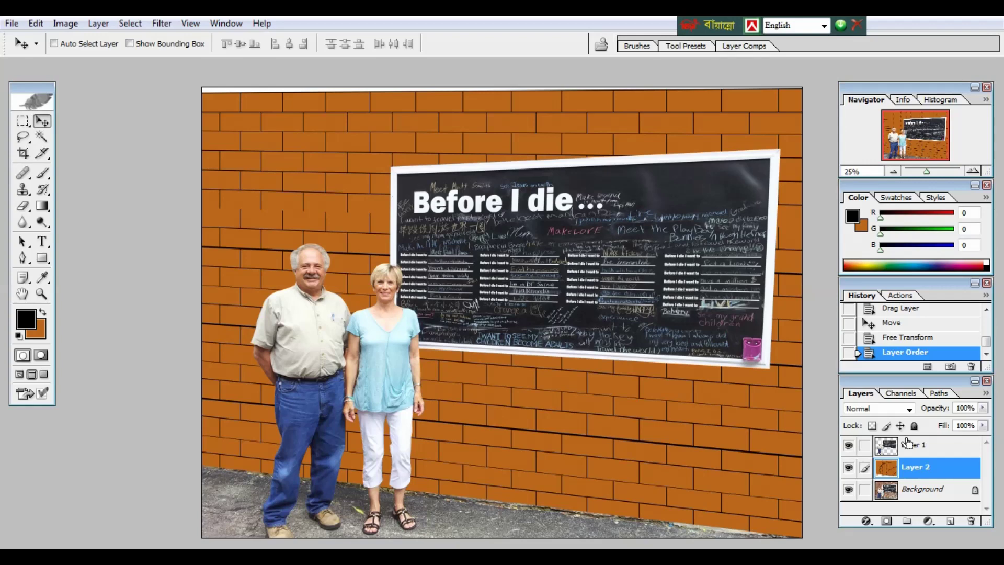
- Begin distorting the brick layer by pulling its upper-left corner slightly farther up to close the white gap along the photo's upper edge
key(ctrl+minus)
key(ctrl+plus)
key(ctrl+plus)
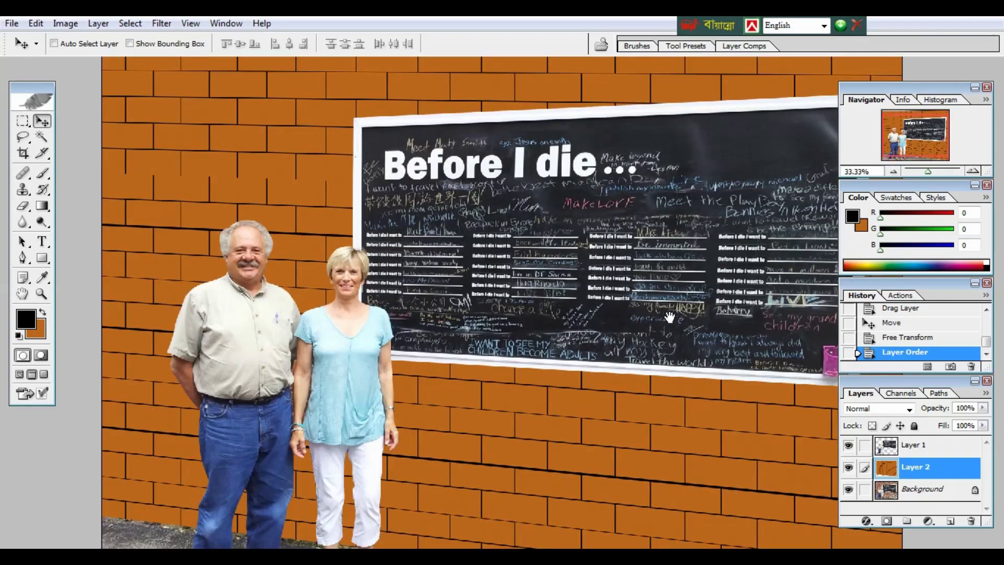
drag(668, 316, 557, 410)
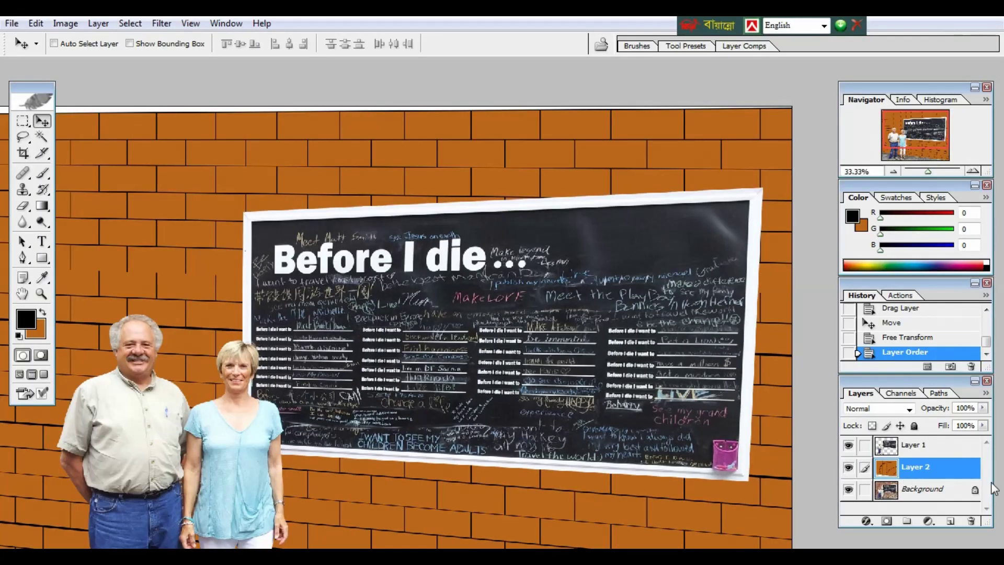
key(ctrl+t)
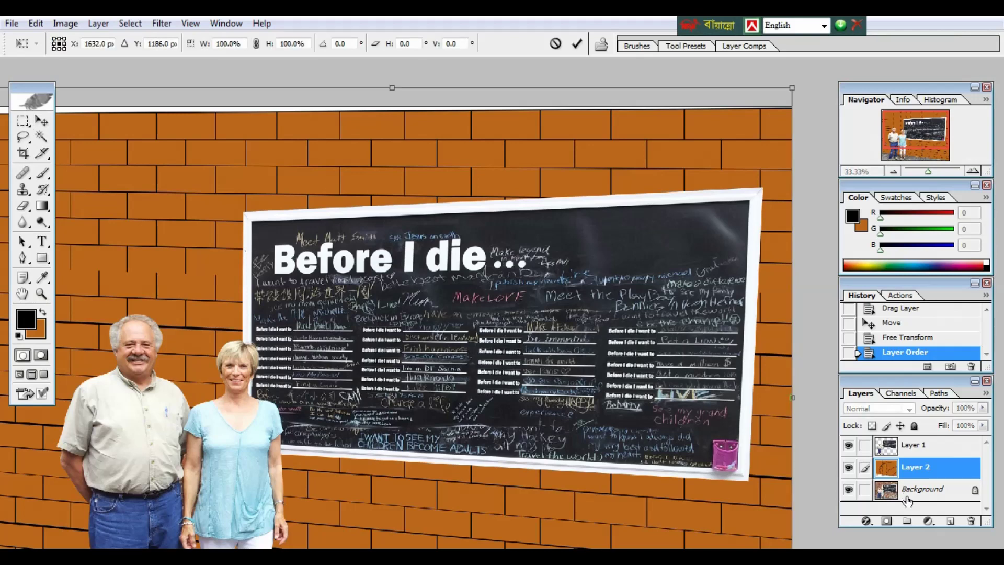
key(ctrl+minus)
key(ctrl+minus)
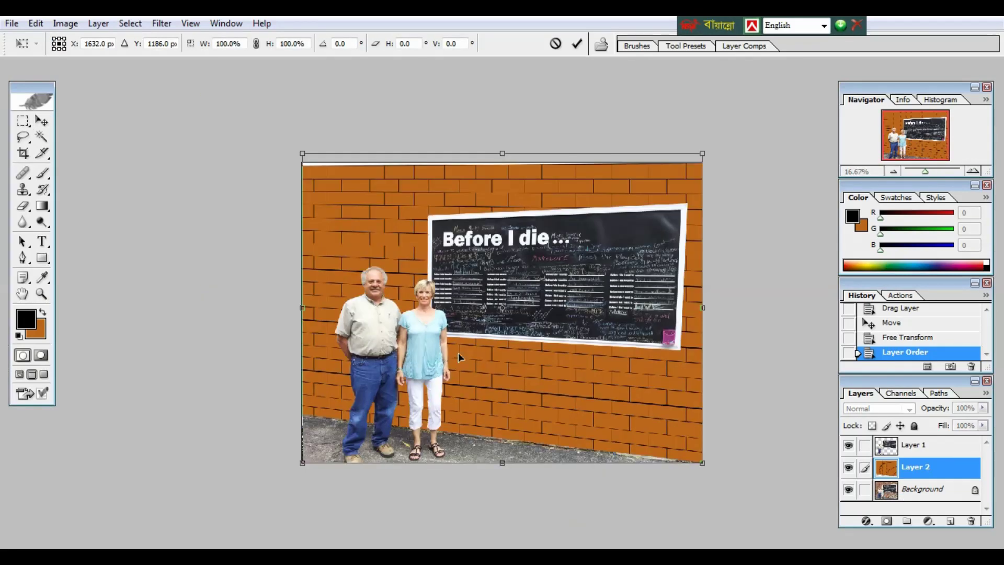
right_click(421, 232)
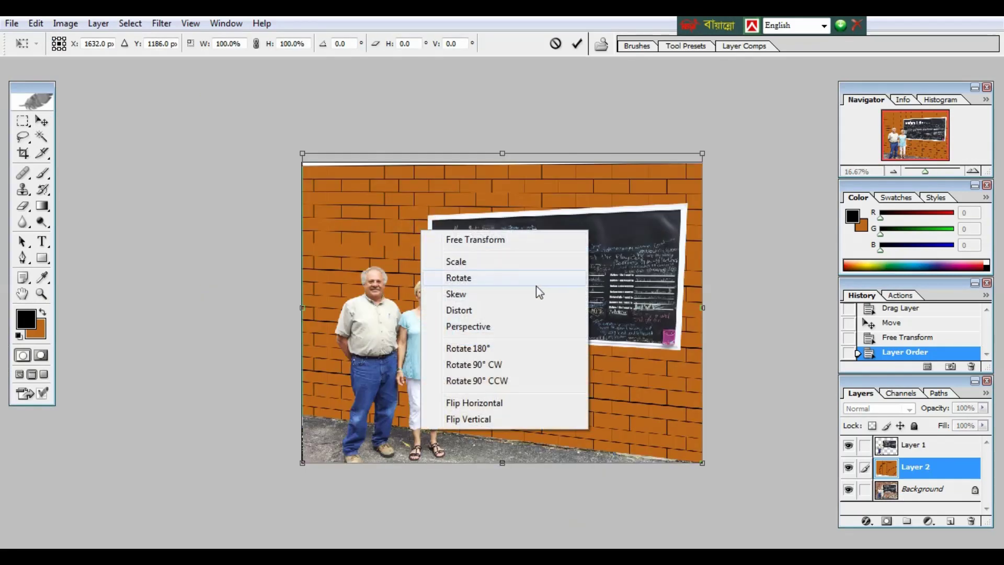
click(482, 314)
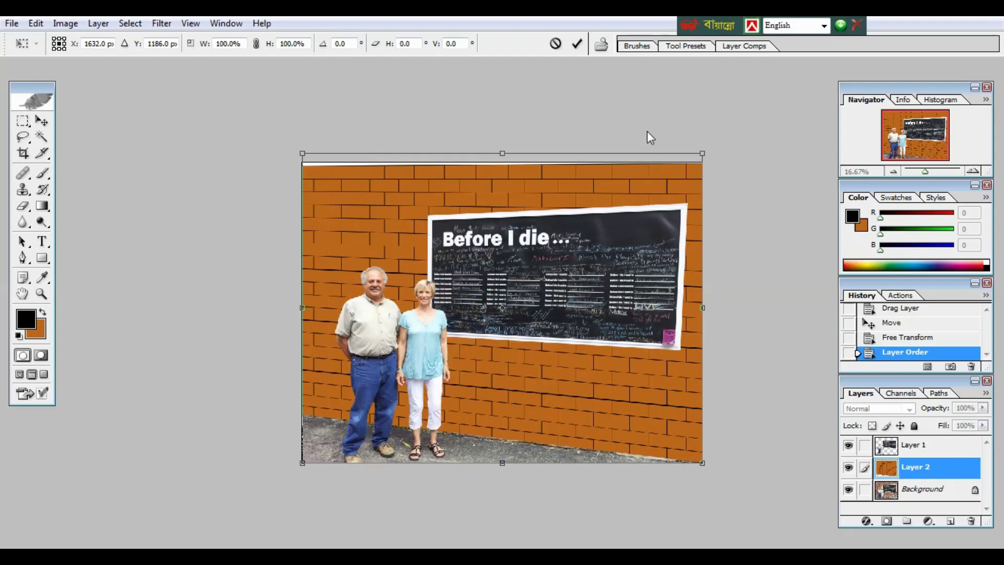
drag(303, 153, 301, 149)
- Raise the brick layer's upper-right corner well above the canvas so the brick rows slant like the chalkboard's upper edge, and apply the distortion
key(ctrl+plus)
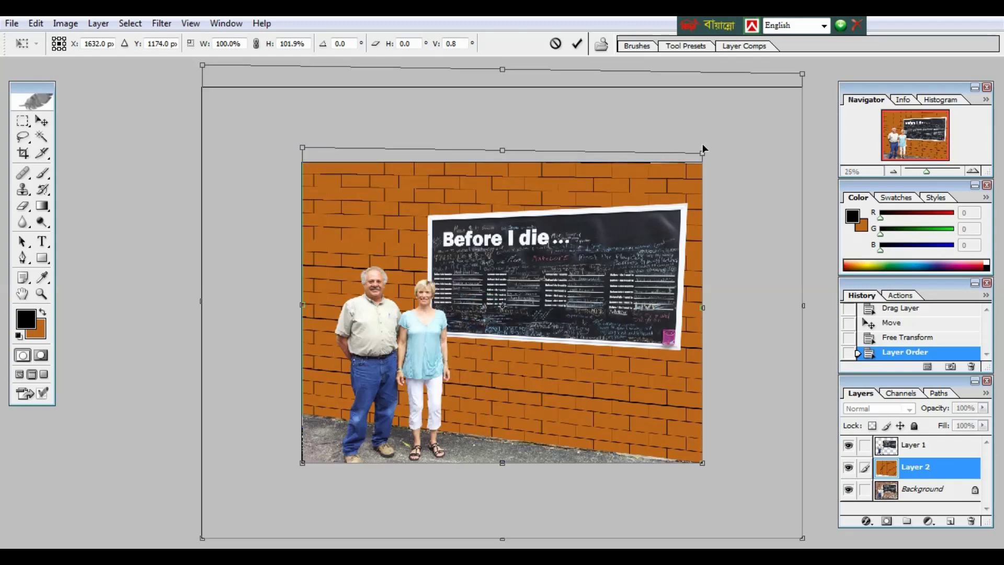
drag(709, 249, 597, 398)
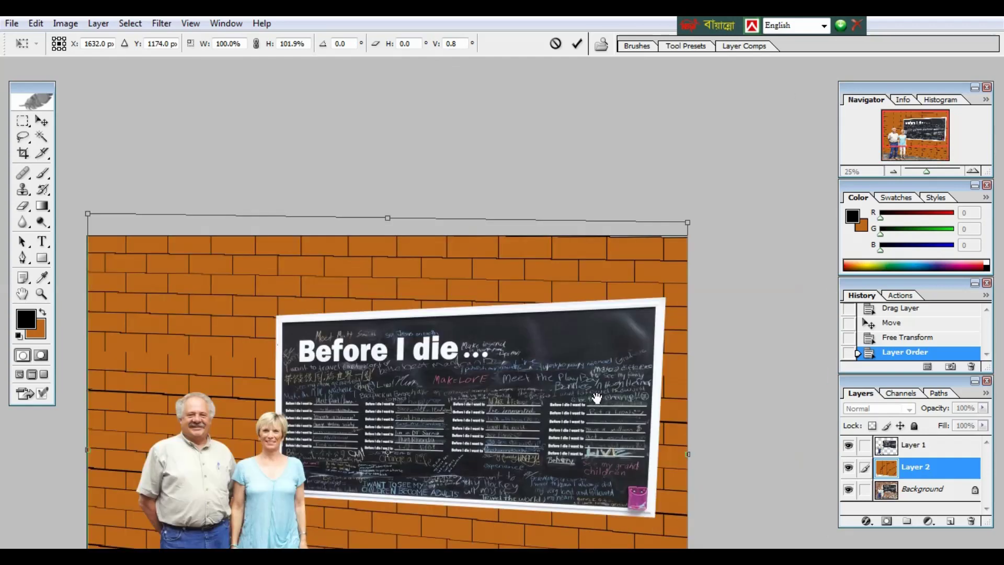
drag(688, 223, 690, 164)
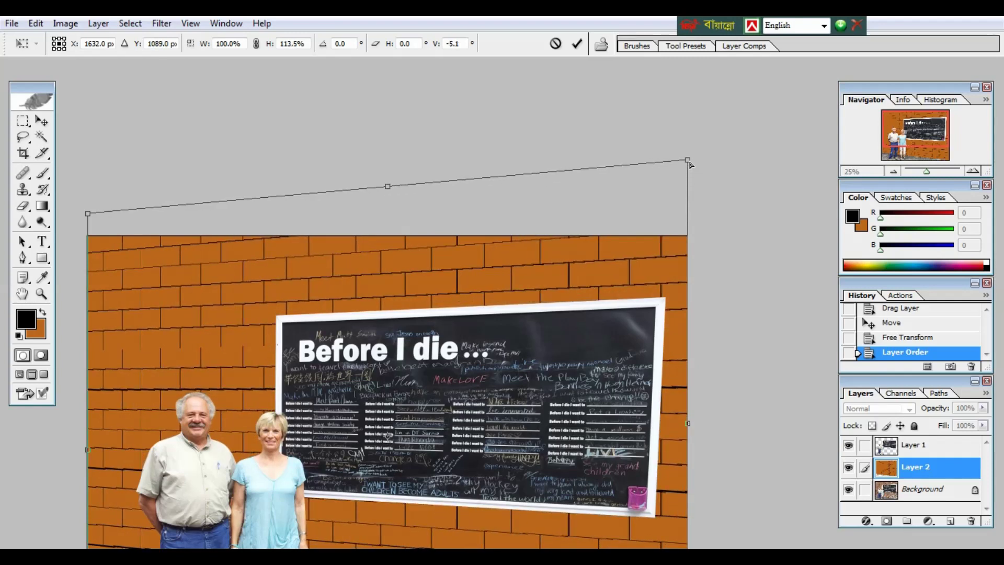
key(Return)
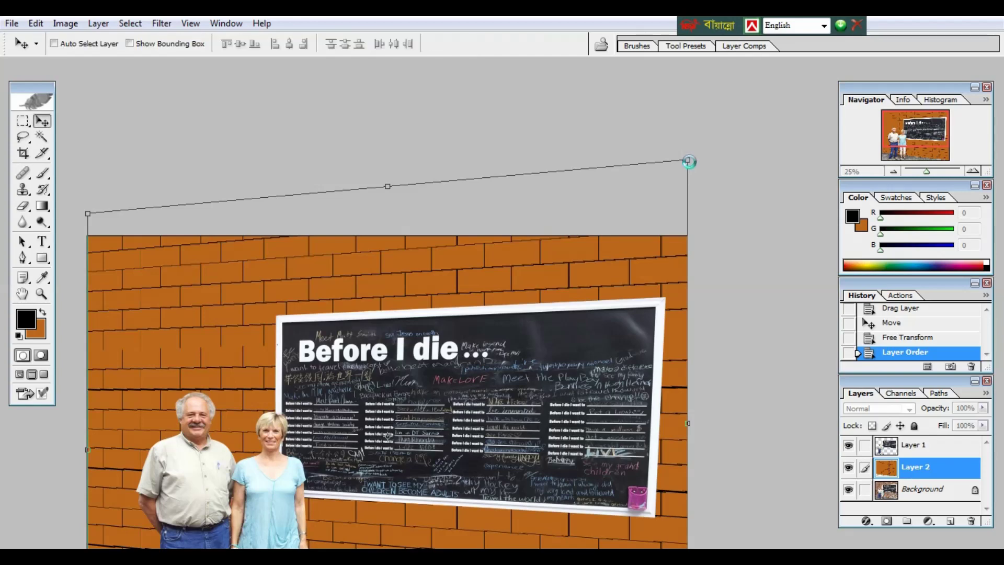
- Open the blending options of the couple and chalkboard layer (Layer 1) and enable a Drop Shadow
key(ctrl+minus)
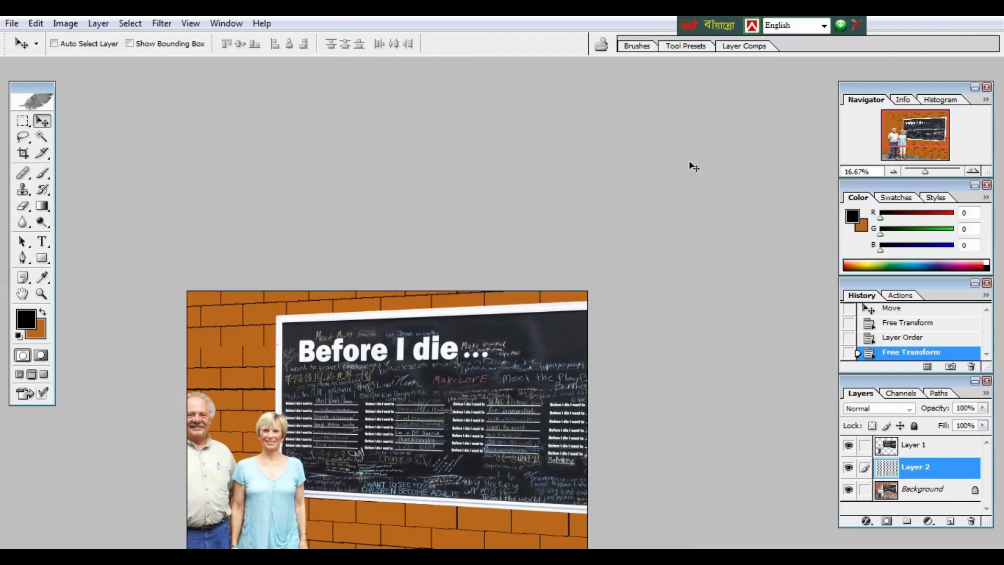
key(ctrl+minus)
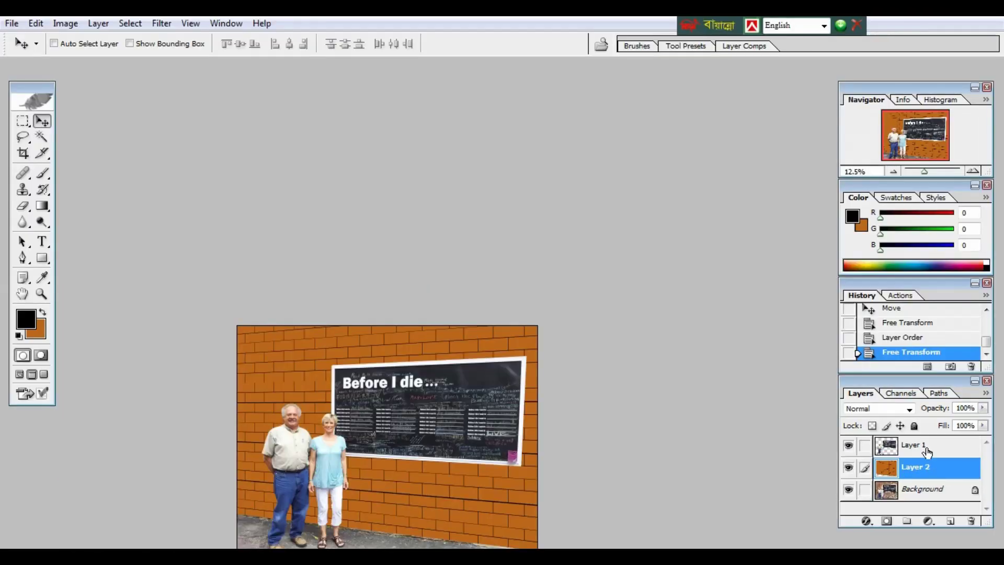
right_click(775, 354)
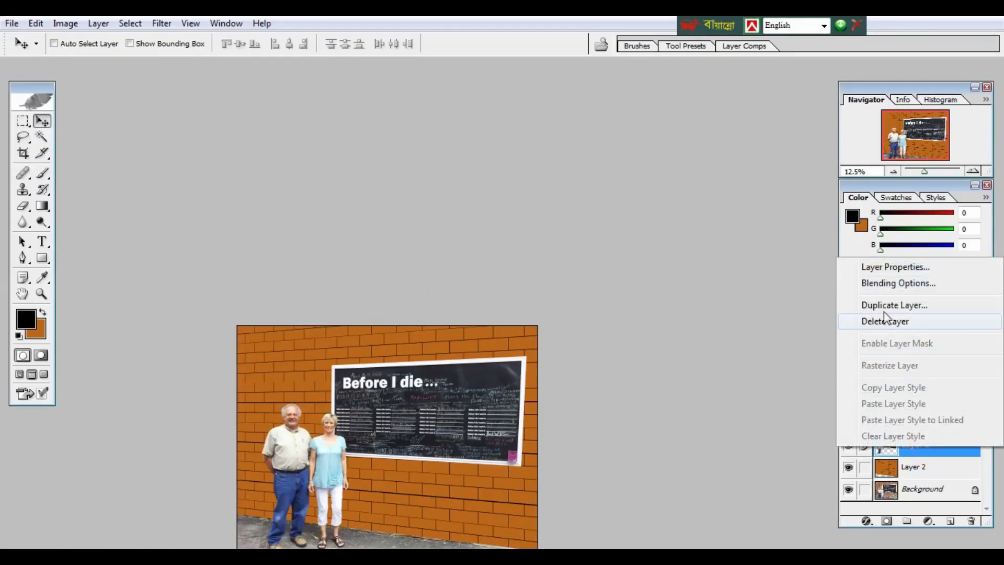
click(883, 287)
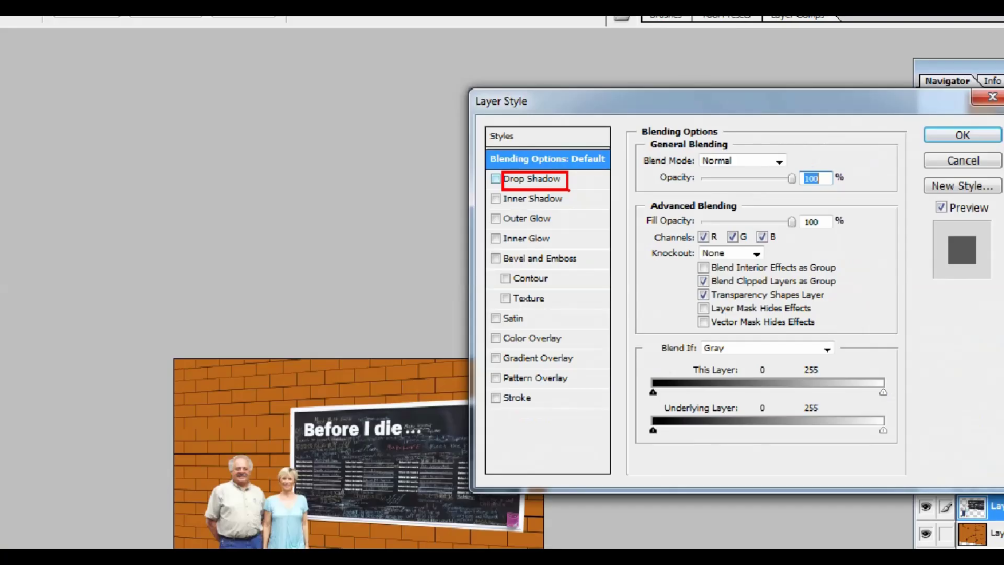
click(531, 179)
click(531, 197)
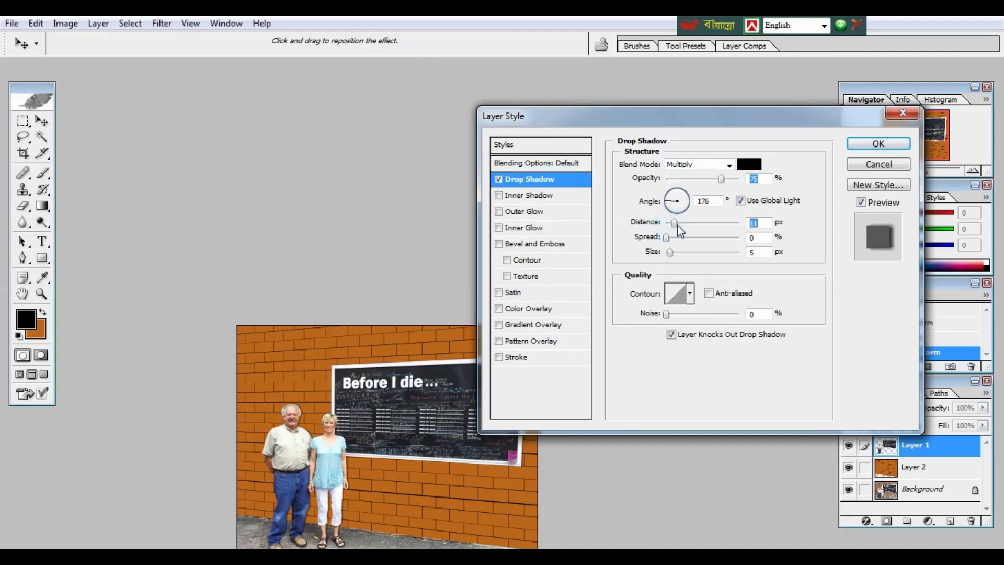
- Set the drop shadow's angle to 72°, distance to 49 px and size to 57 px, and apply the layer style
drag(677, 225, 681, 225)
click(680, 191)
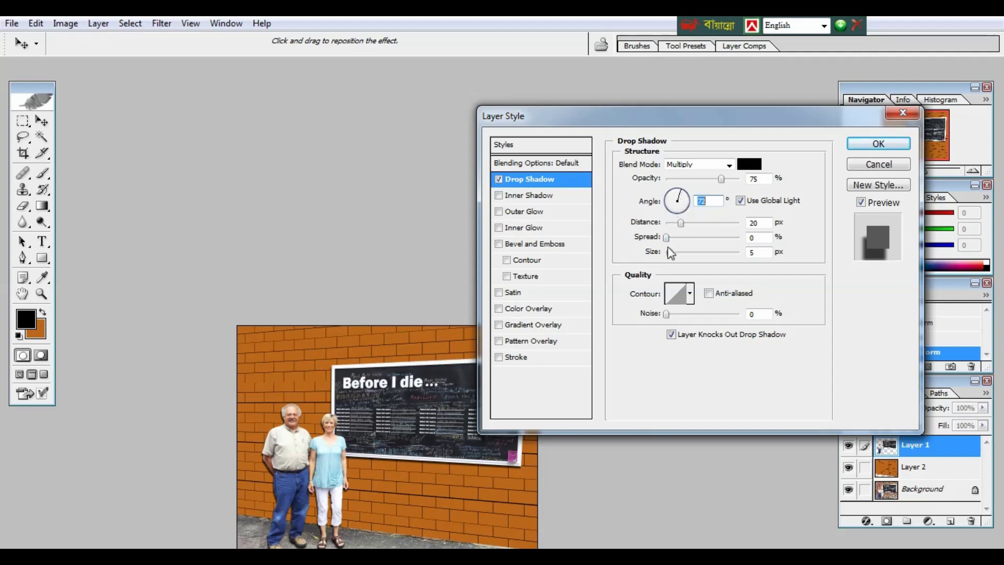
drag(669, 251, 702, 225)
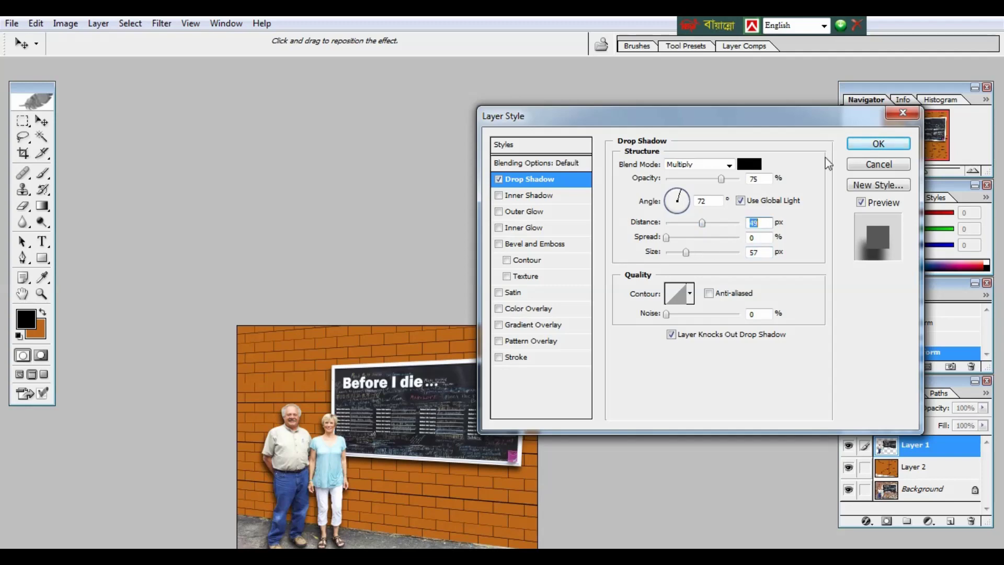
click(869, 149)
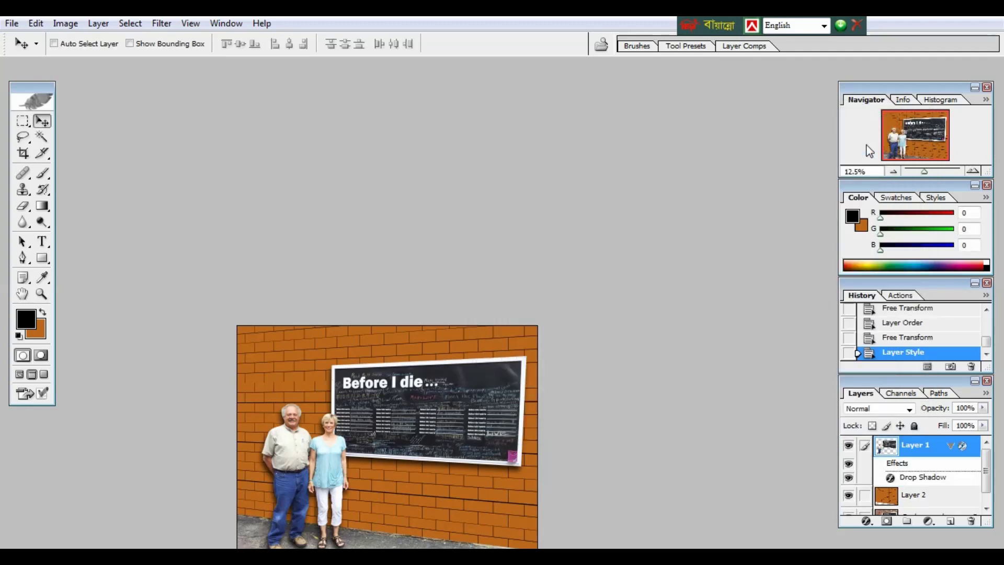
- Examine the drop shadow around the couple and chalkboard against the new brick wall, both in close-up and across the whole photo
key(ctrl+plus)
key(ctrl+plus)
key(ctrl+plus)
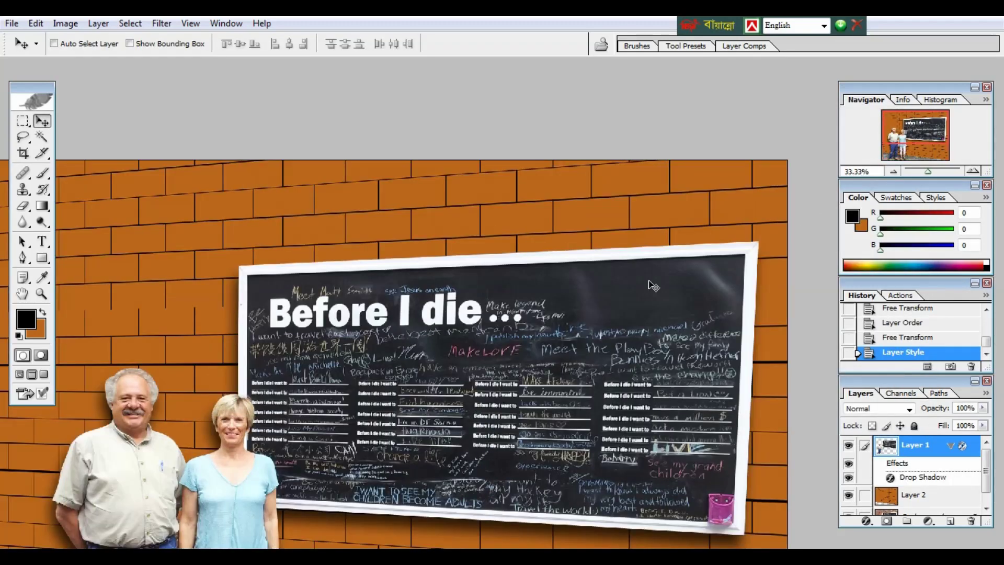
drag(629, 284, 663, 158)
drag(486, 267, 656, 228)
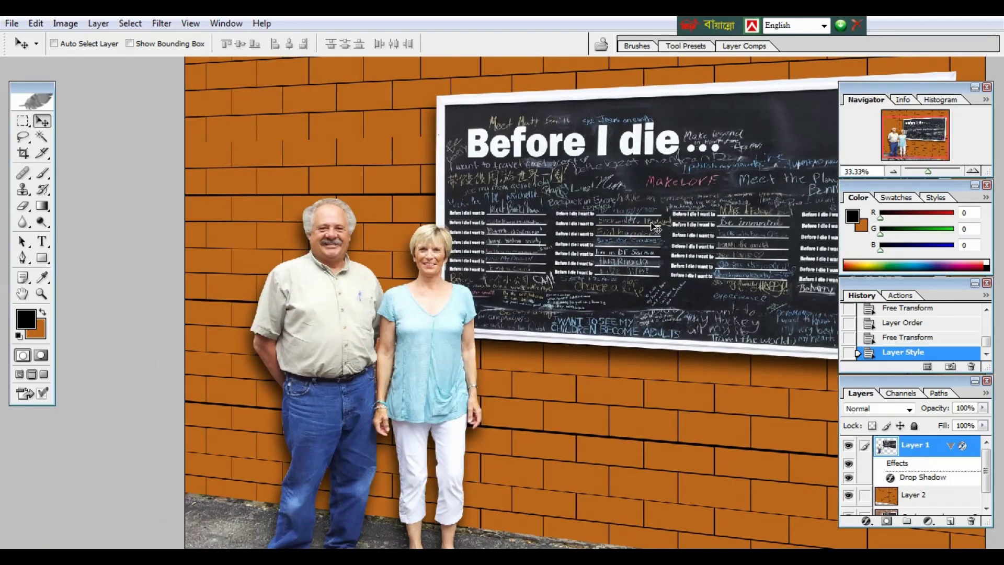
key(ctrl+minus)
key(ctrl+minus)
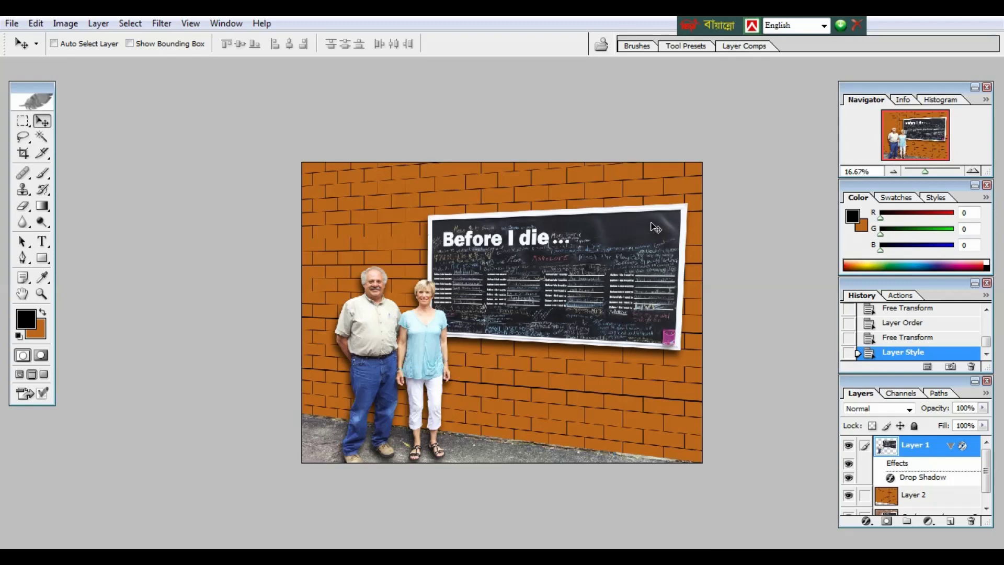
key(ctrl+plus)
key(ctrl+plus)
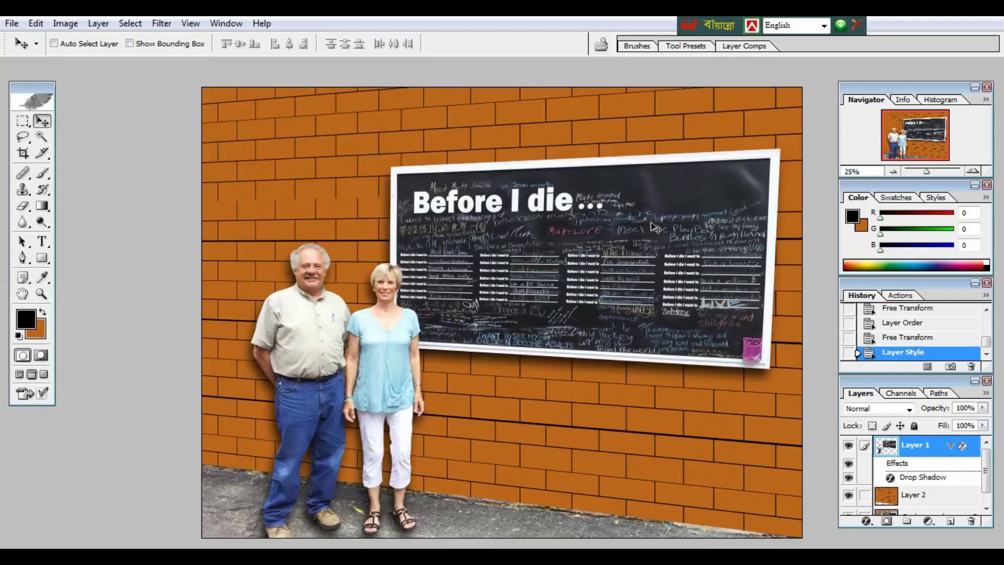